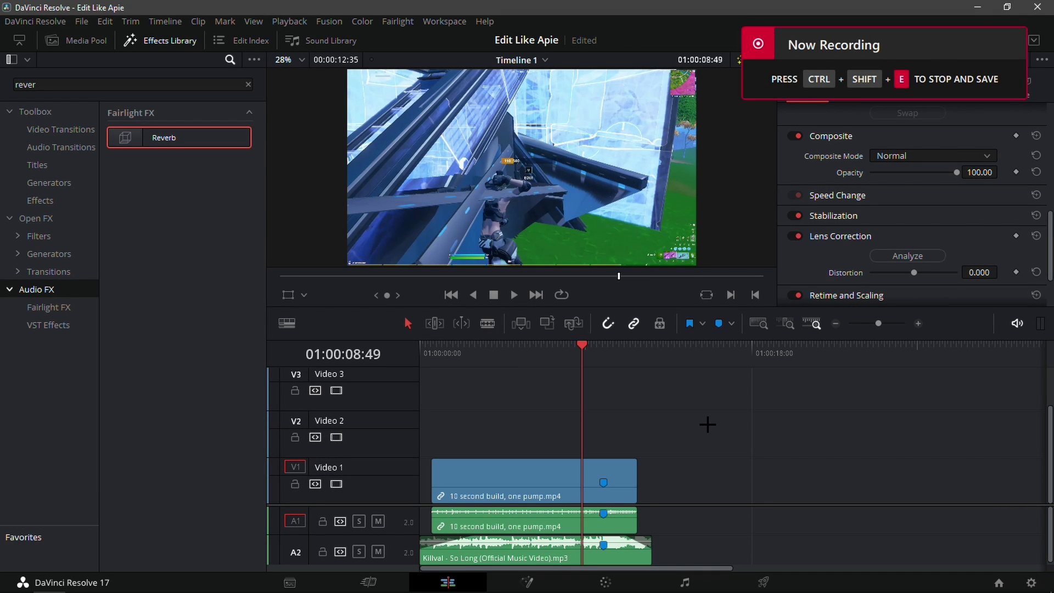
Move the playhead to the marker at 01:00:09:57 and unlink the gameplay clip's video from its audio.
{"action": "left_click", "coordinate": [917, 324]}
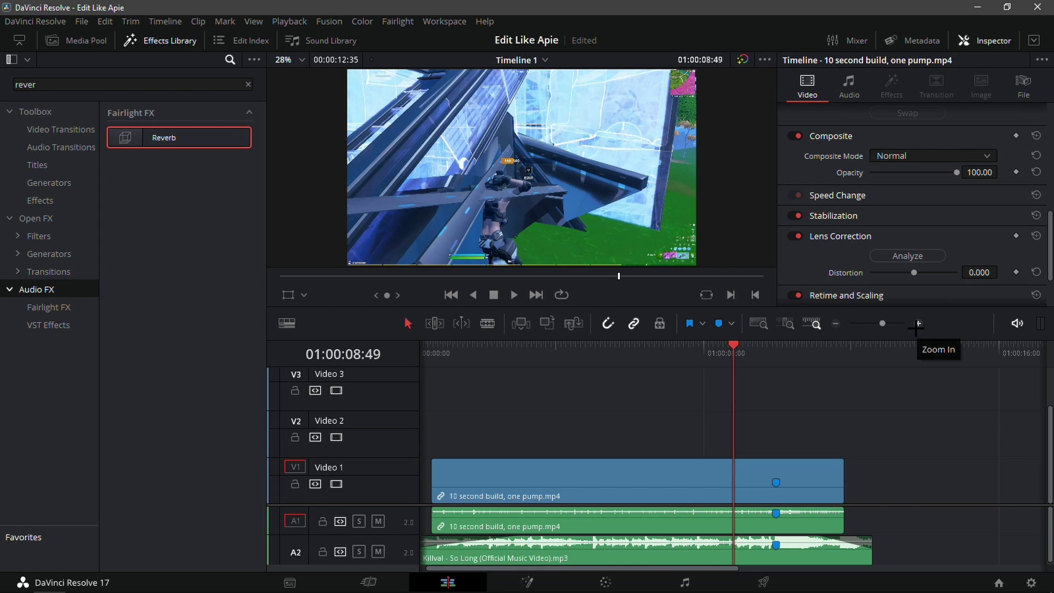
{"action": "mouse_move", "coordinate": [733, 352]}
{"action": "left_mouse_down"}
{"action": "mouse_move", "coordinate": [774, 352]}
{"action": "mouse_move", "coordinate": [610, 402]}
{"action": "mouse_move", "coordinate": [753, 404]}
{"action": "mouse_move", "coordinate": [701, 414]}
{"action": "mouse_move", "coordinate": [755, 421]}
{"action": "mouse_move", "coordinate": [740, 438]}
{"action": "mouse_move", "coordinate": [776, 456]}
{"action": "mouse_move", "coordinate": [723, 478]}
{"action": "mouse_move", "coordinate": [776, 461]}
{"action": "left_mouse_up"}
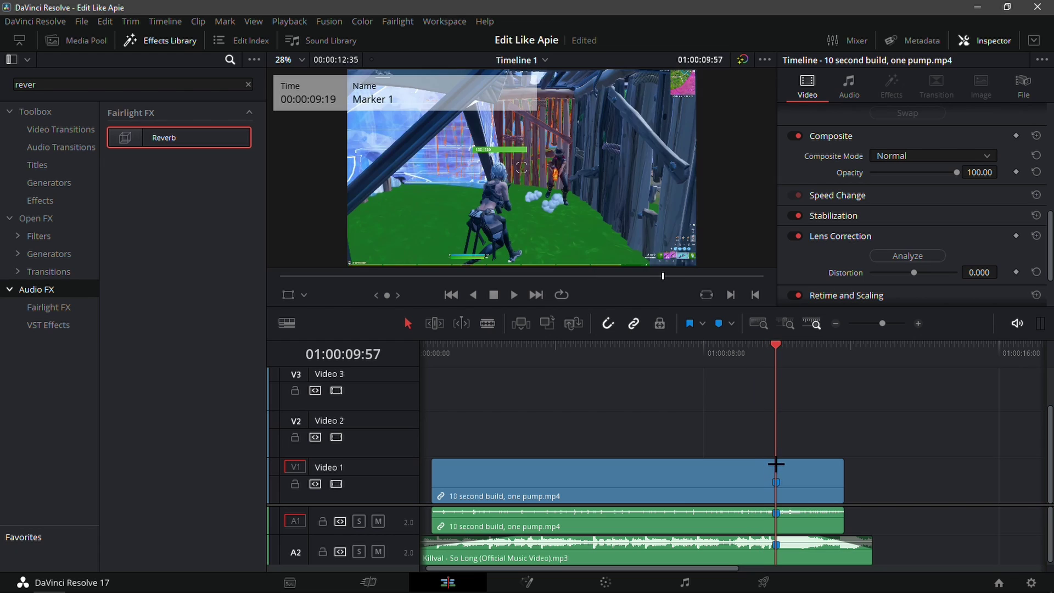
{"action": "left_click", "coordinate": [835, 324]}
{"action": "left_click", "coordinate": [918, 324]}
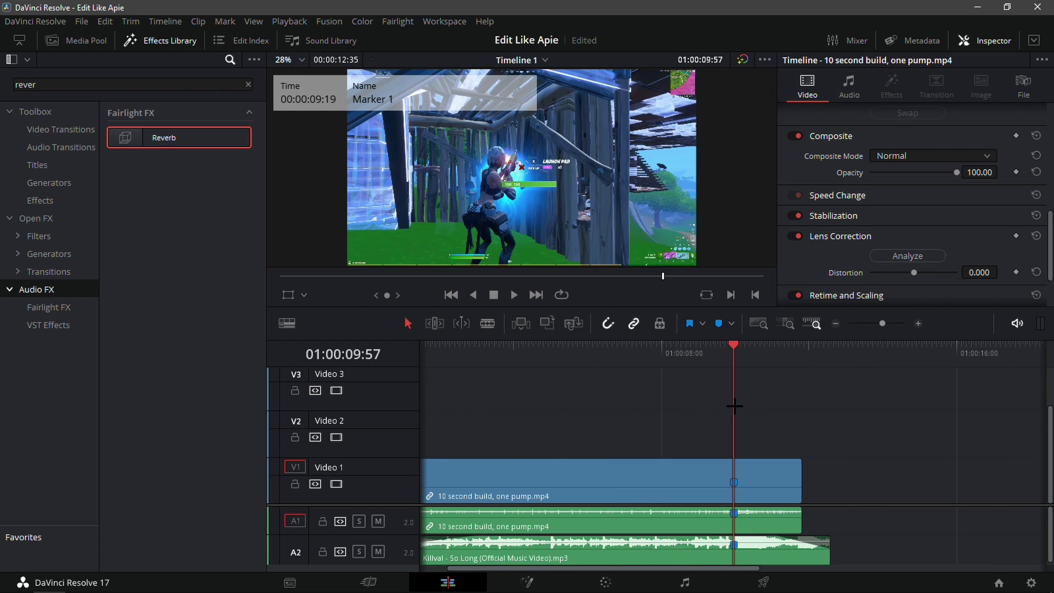
{"action": "left_click", "coordinate": [647, 488]}
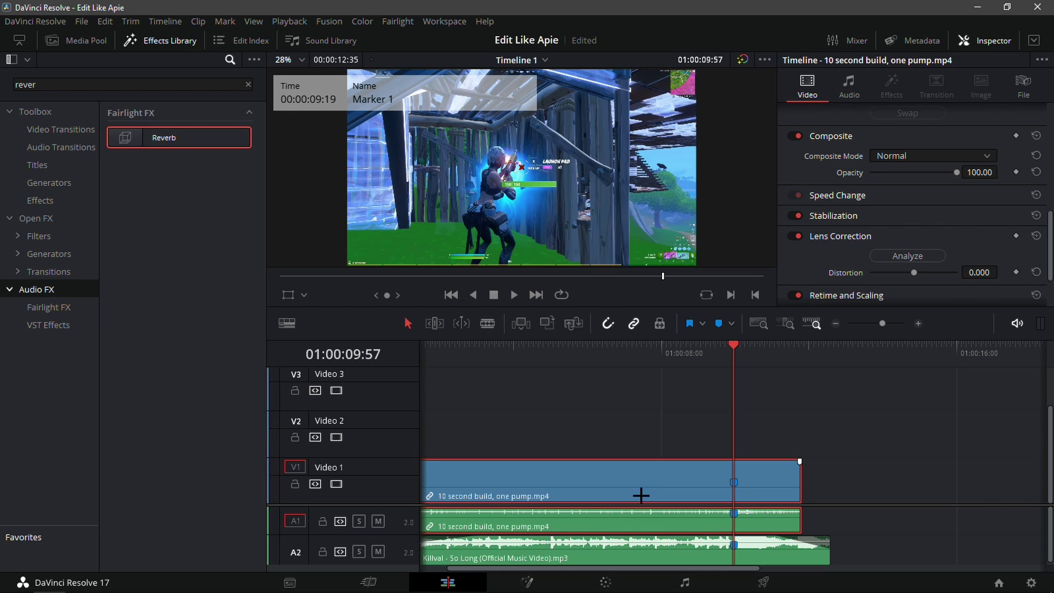
{"action": "right_click", "coordinate": [568, 484]}
{"action": "left_click", "coordinate": [620, 471]}
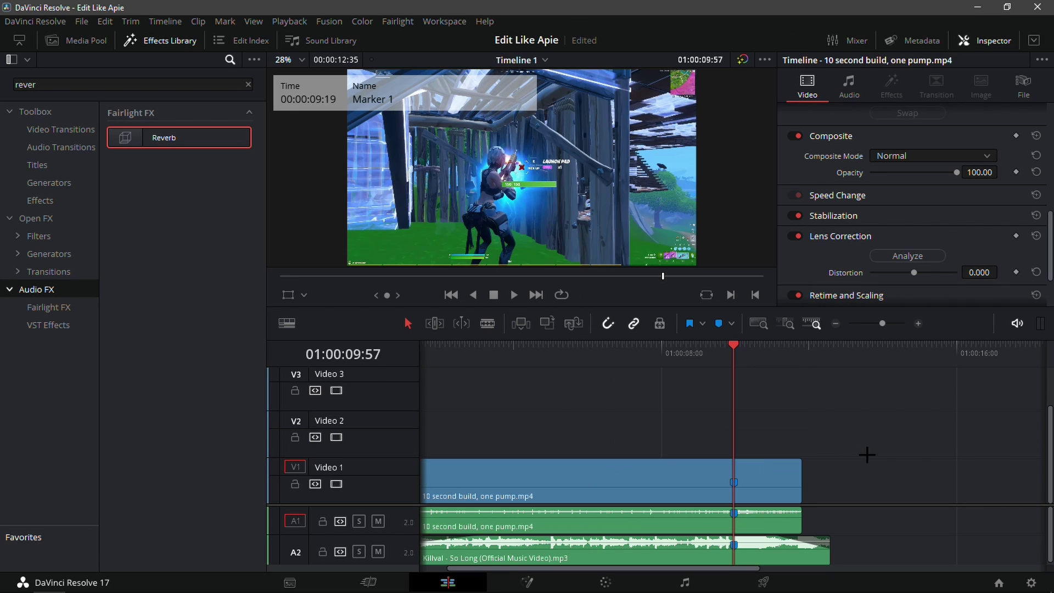
Show the retime controls on the Video 1 clip and add a speed point at the marker.
{"action": "right_click", "coordinate": [556, 487]}
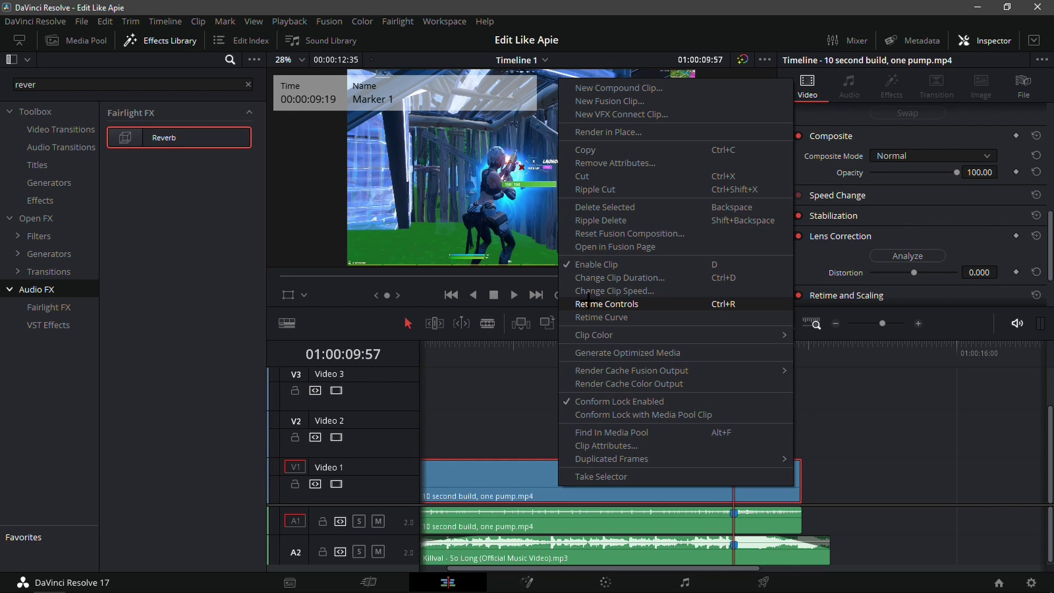
{"action": "left_click", "coordinate": [598, 307]}
{"action": "left_click", "coordinate": [621, 495]}
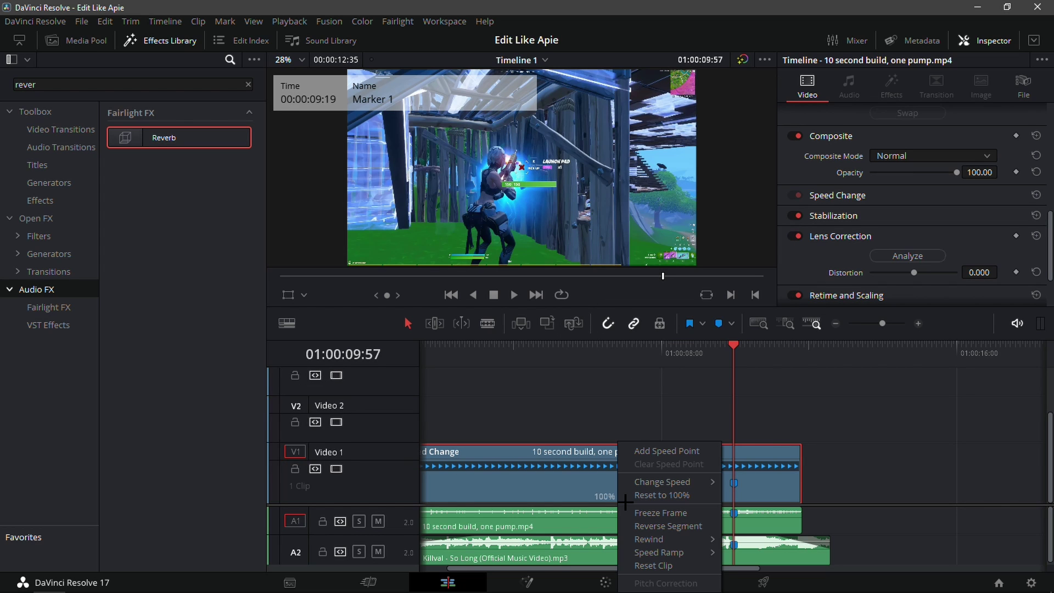
{"action": "left_click", "coordinate": [648, 446]}
Add two more speed points to the video clip before the marker, at 01:00:09:20 and 01:00:09:40.
{"action": "mouse_move", "coordinate": [720, 361]}
{"action": "left_mouse_down"}
{"action": "mouse_move", "coordinate": [692, 366]}
{"action": "mouse_move", "coordinate": [708, 368]}
{"action": "left_mouse_up"}
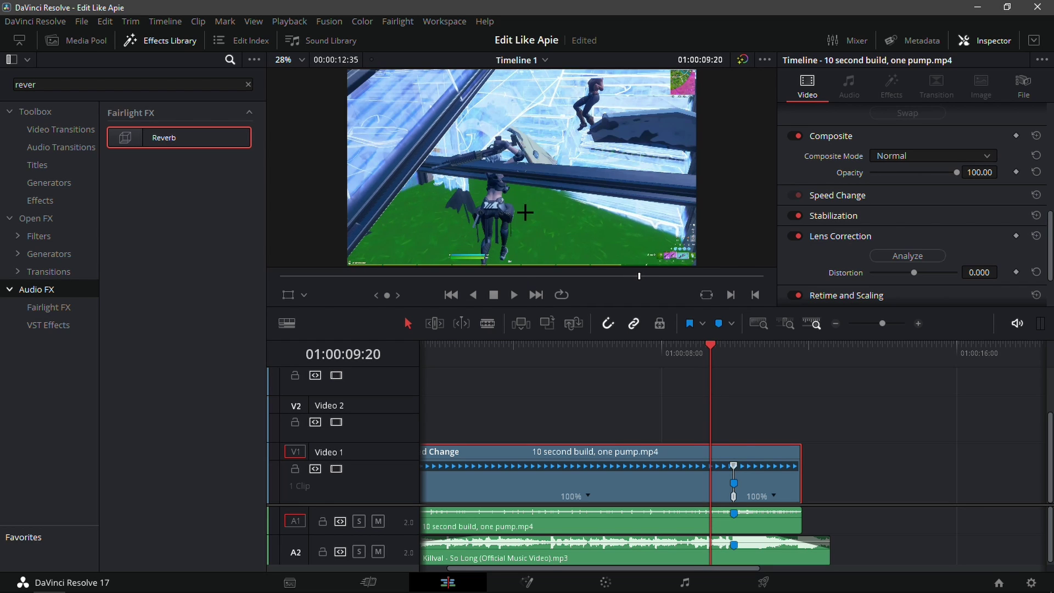
{"action": "left_click", "coordinate": [918, 324]}
{"action": "key", "text": "Right"}
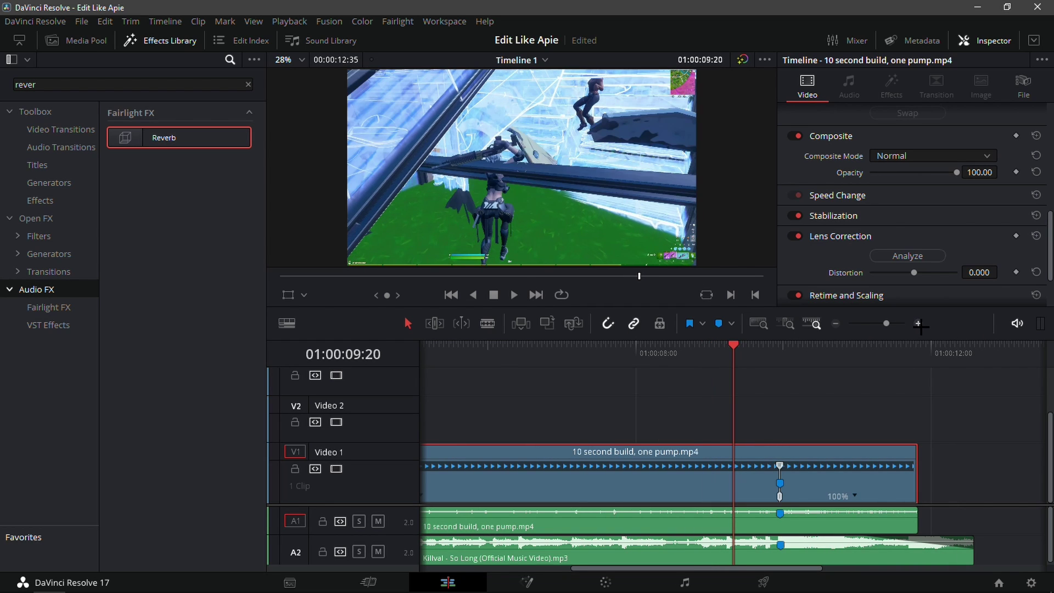
{"action": "right_click", "coordinate": [857, 496]}
{"action": "left_click", "coordinate": [889, 448]}
{"action": "left_click_drag", "start_coordinate": [738, 345], "coordinate": [759, 377]}
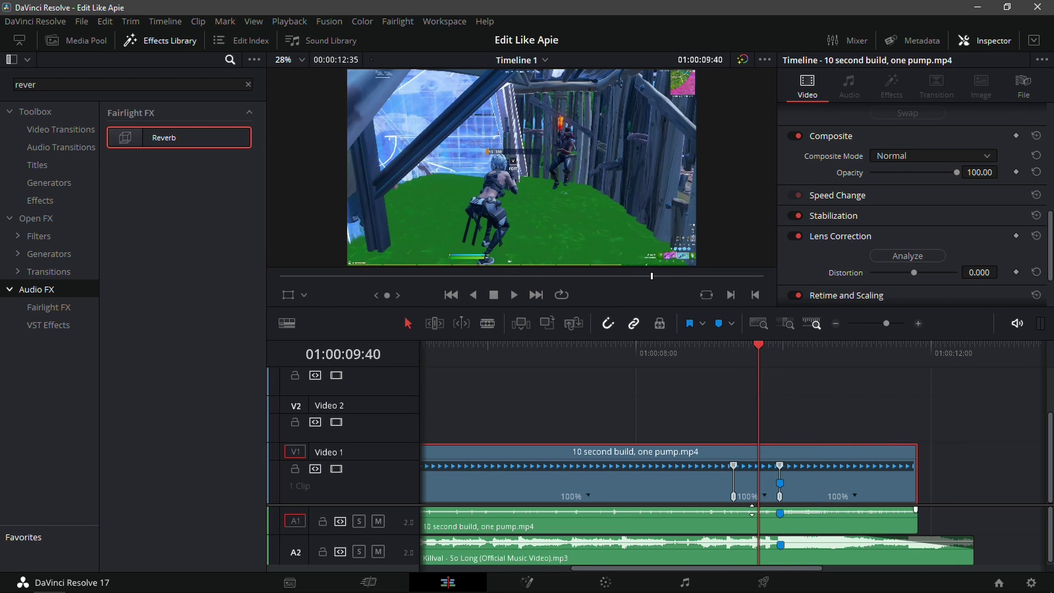
{"action": "left_click", "coordinate": [765, 500]}
{"action": "left_click", "coordinate": [794, 449]}
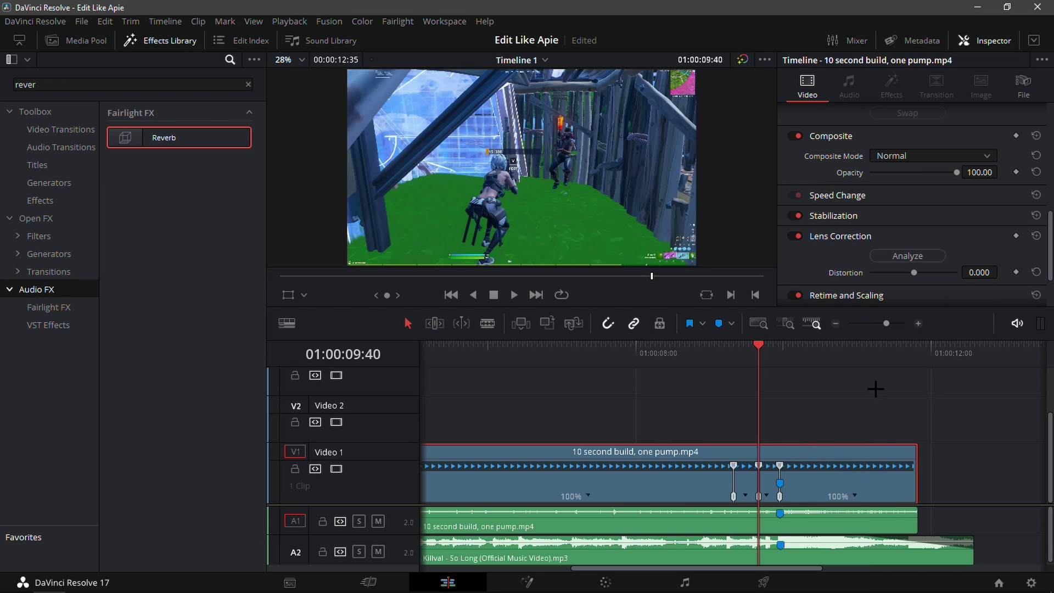
Change the first segment between the speed points to 50% and the second one to 400%.
{"action": "left_click", "coordinate": [766, 496]}
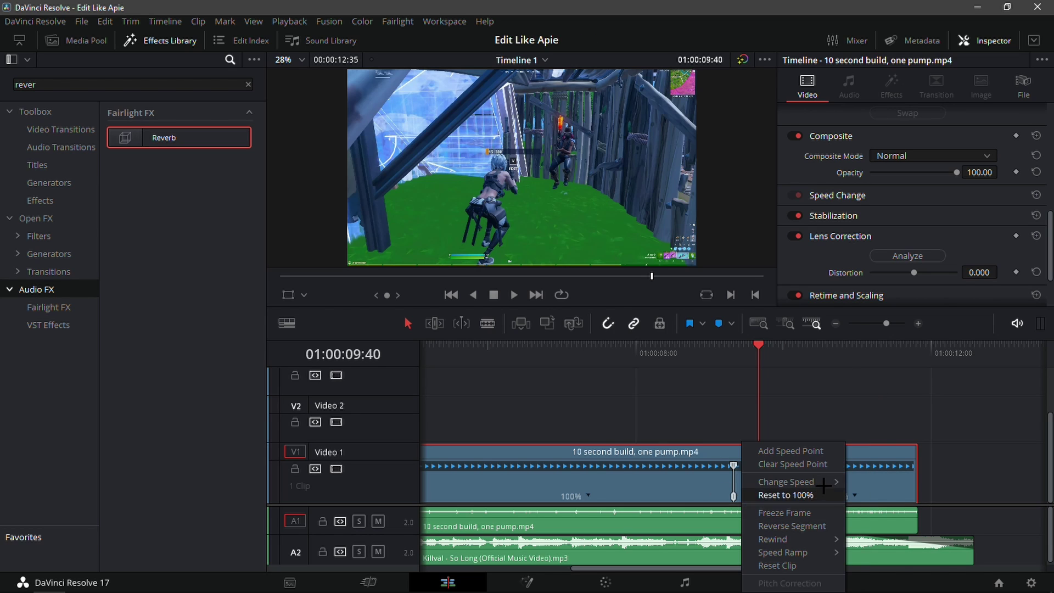
{"action": "mouse_move", "coordinate": [796, 479]}
{"action": "left_click", "coordinate": [900, 477]}
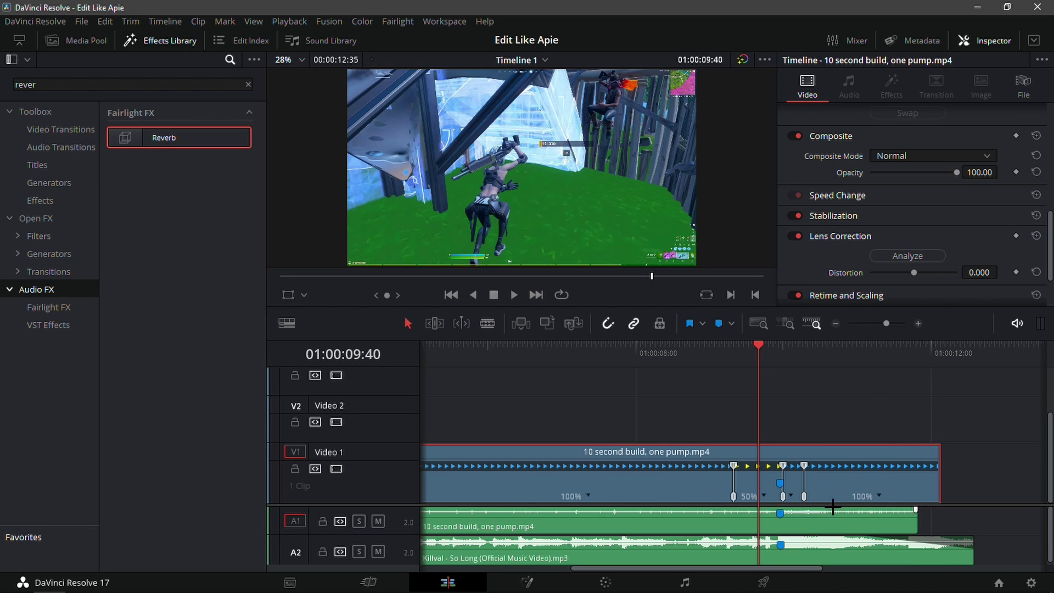
{"action": "left_click", "coordinate": [790, 495]}
{"action": "mouse_move", "coordinate": [828, 483]}
{"action": "left_click", "coordinate": [915, 557]}
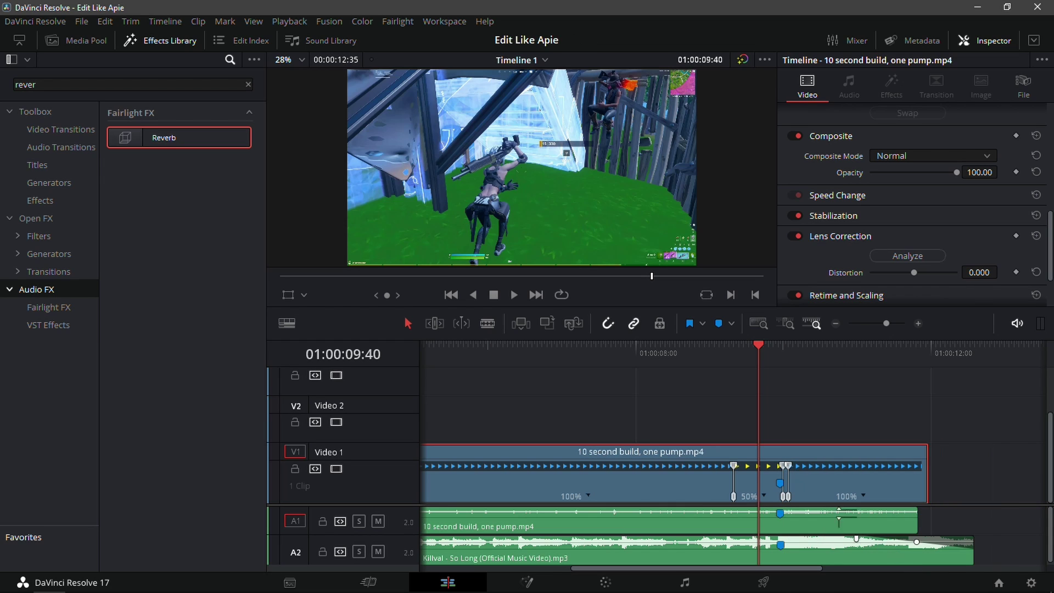
Slow the 50% segment to 38%, and shift its end speed point so the 400% segment ends at the marker.
{"action": "left_click", "coordinate": [918, 323]}
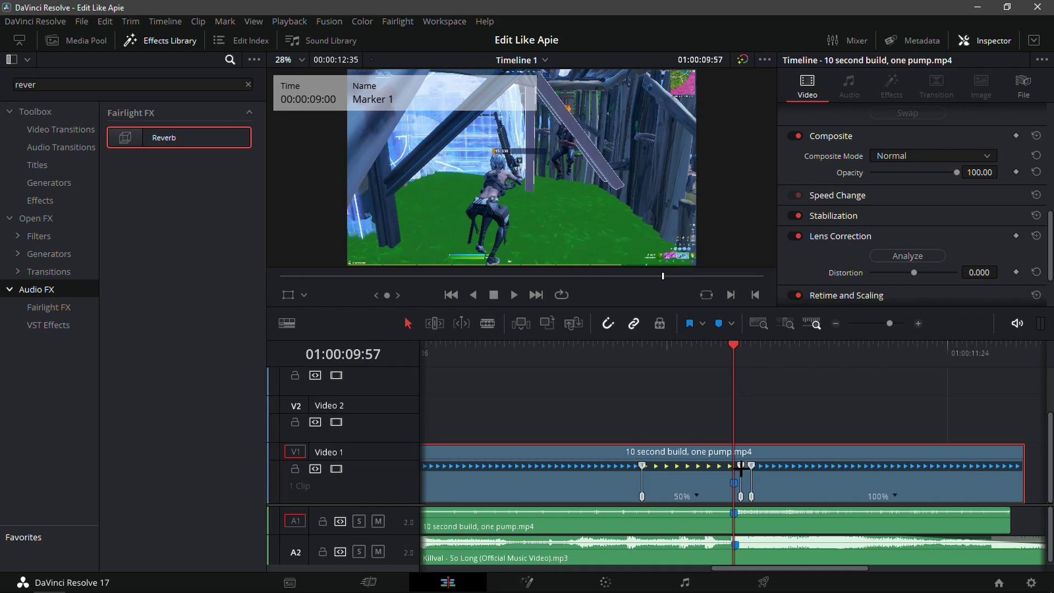
{"action": "left_click", "coordinate": [917, 323]}
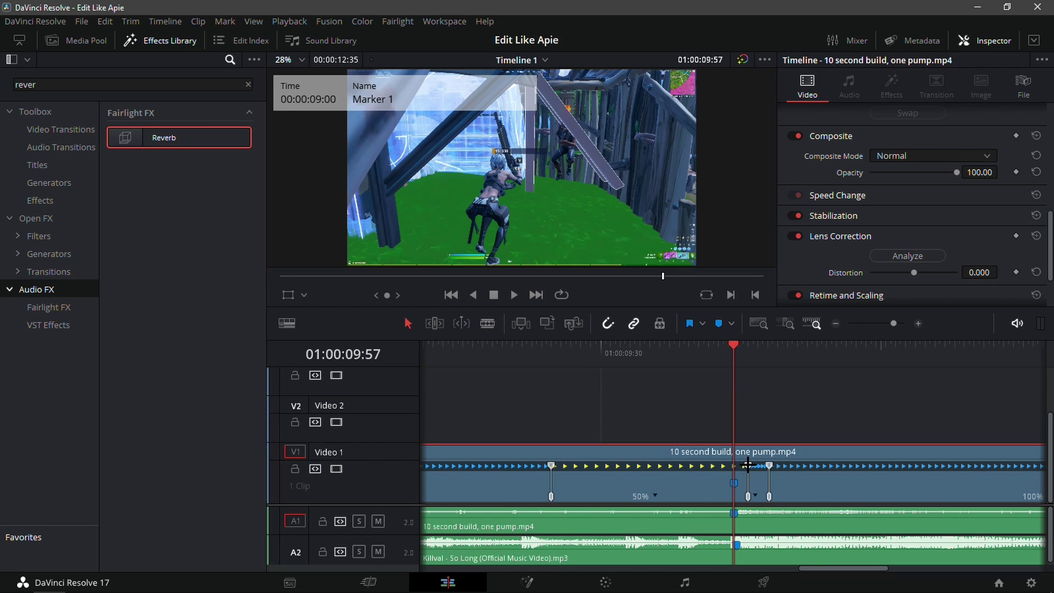
{"action": "left_click_drag", "start_coordinate": [747, 465], "coordinate": [808, 471]}
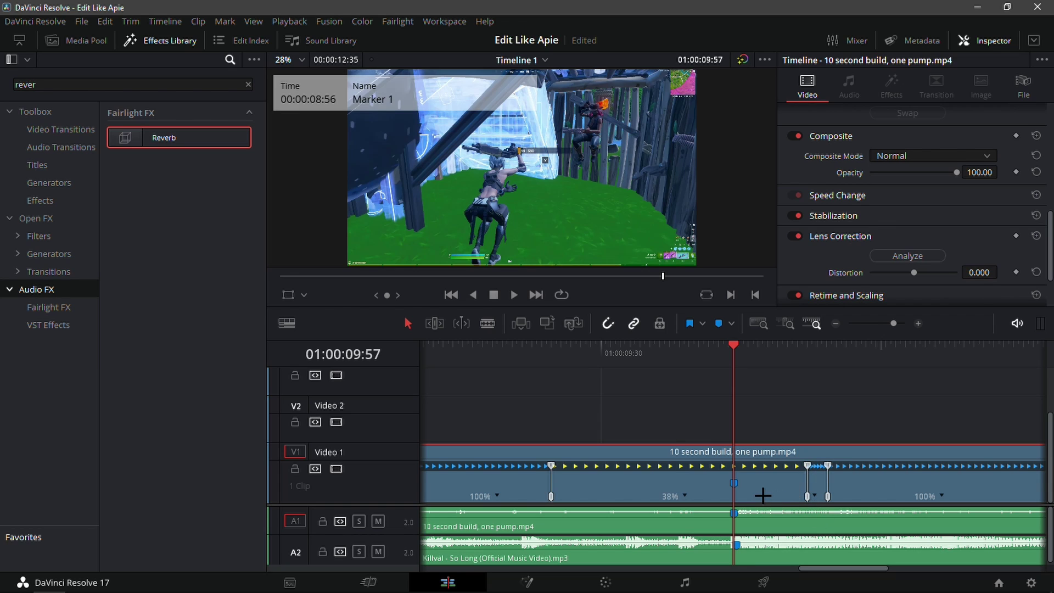
{"action": "left_click", "coordinate": [748, 544]}
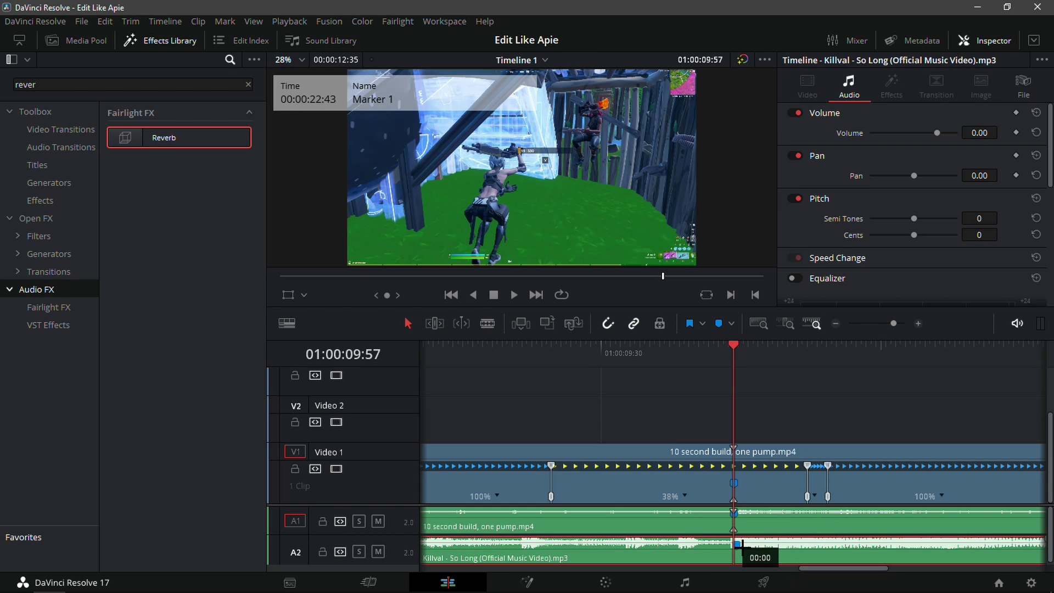
{"action": "left_click_drag", "start_coordinate": [808, 493], "coordinate": [705, 516]}
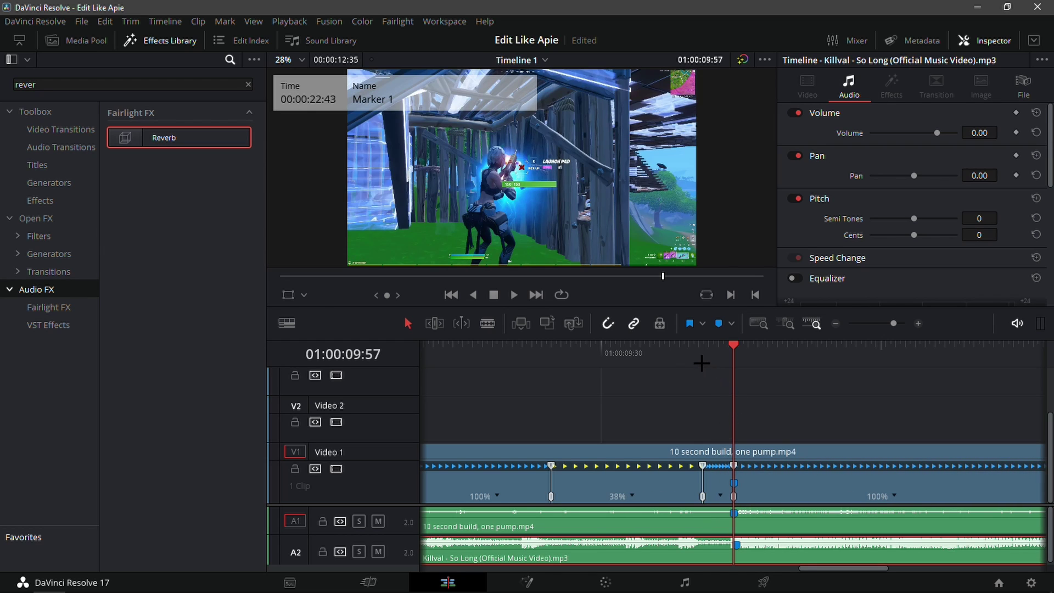
Set the video clip's retime process to Optical Flow.
{"action": "left_click", "coordinate": [614, 485]}
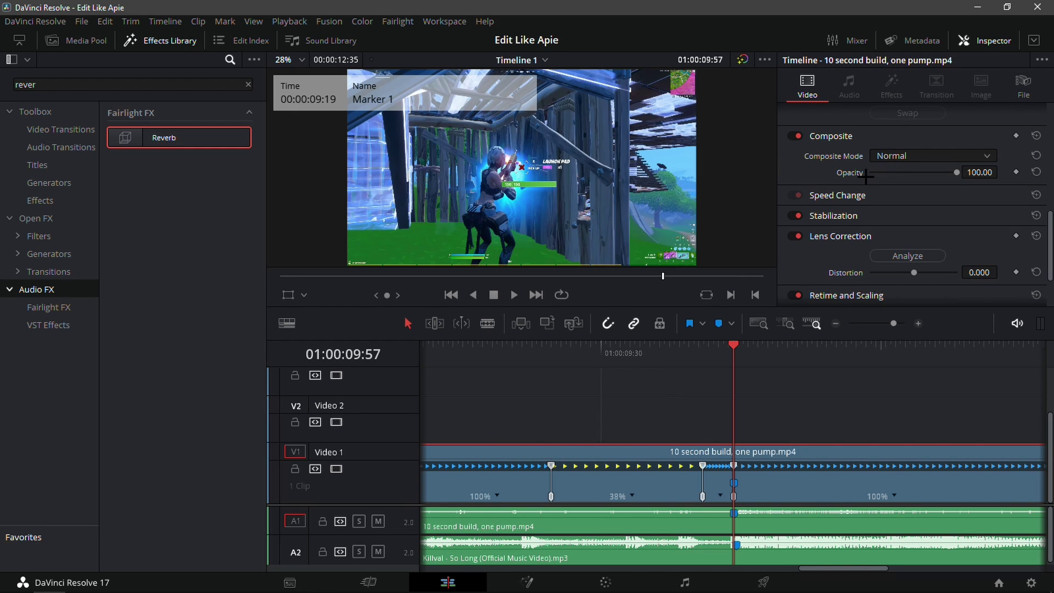
{"action": "scroll", "coordinate": [946, 184], "scroll_direction": "down", "scroll_amount": 2}
{"action": "left_click", "coordinate": [881, 244]}
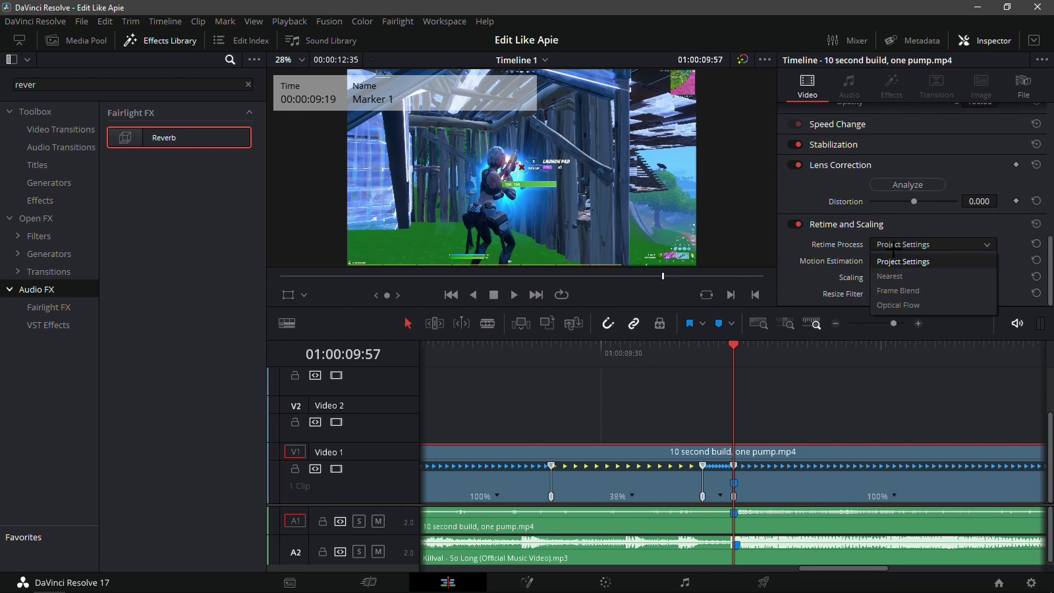
{"action": "left_click", "coordinate": [903, 262]}
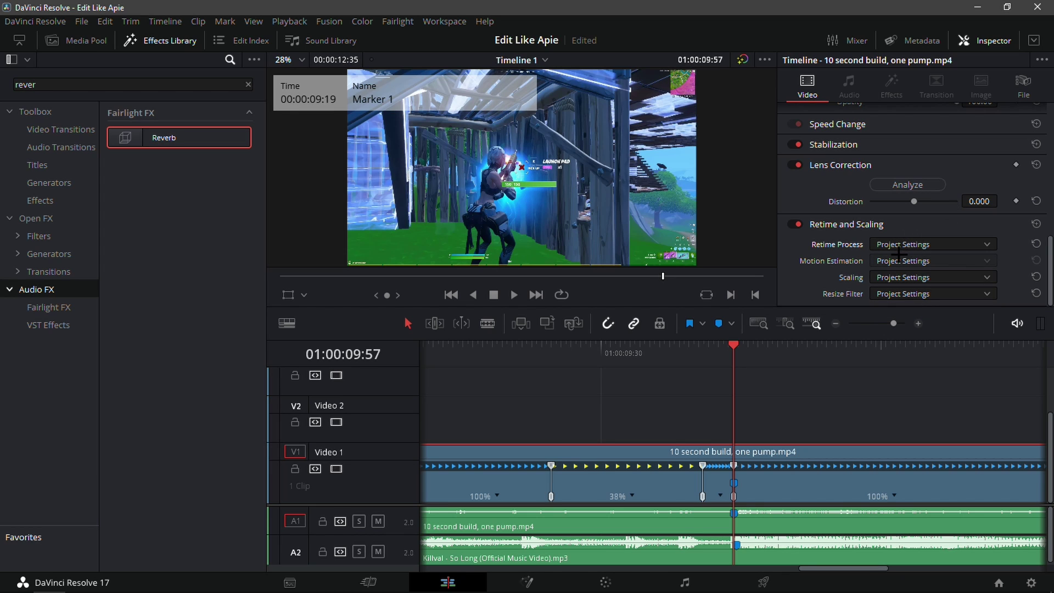
{"action": "left_click", "coordinate": [903, 244]}
{"action": "left_click", "coordinate": [900, 309]}
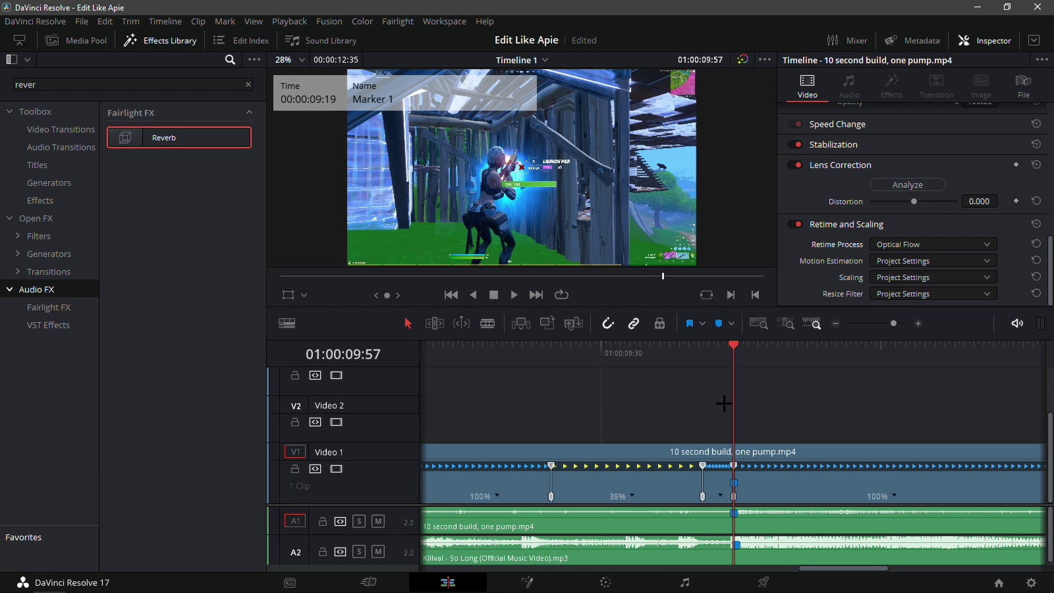
Change the speed of the video clip's last segment, after the marker, to 50%.
{"action": "left_click", "coordinate": [682, 345]}
{"action": "left_click_drag", "start_coordinate": [682, 345], "coordinate": [900, 378]}
{"action": "left_click", "coordinate": [894, 487]}
{"action": "left_click", "coordinate": [895, 495]}
{"action": "mouse_move", "coordinate": [933, 481]}
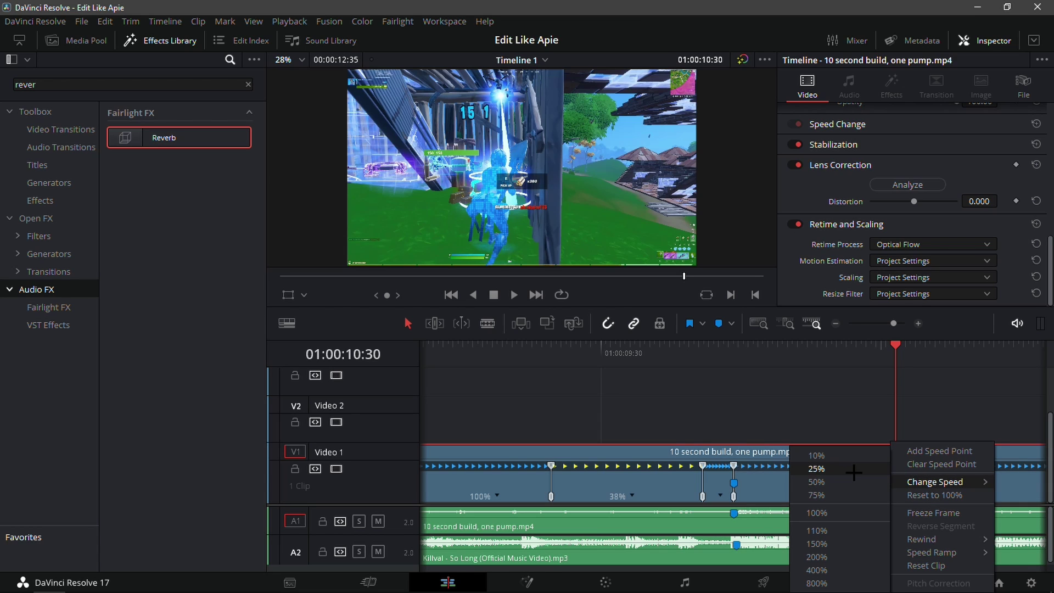
{"action": "left_click", "coordinate": [816, 481]}
Stretch the last segment to 38% speed and trim the video clip's end back to the end of its audio.
{"action": "left_click", "coordinate": [836, 322]}
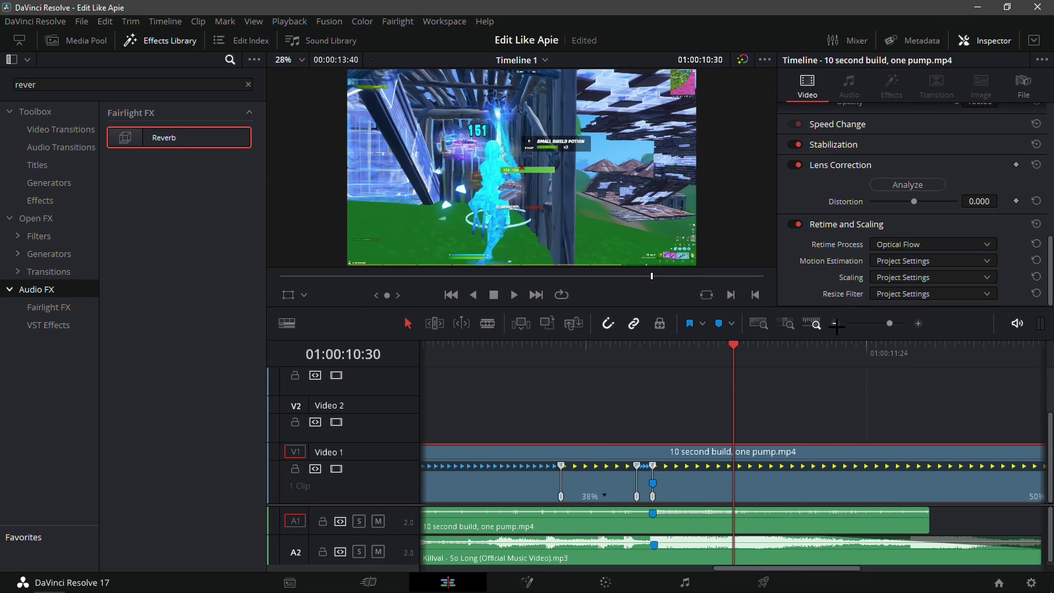
{"action": "left_click", "coordinate": [837, 322]}
{"action": "left_click_drag", "start_coordinate": [955, 485], "coordinate": [826, 445]}
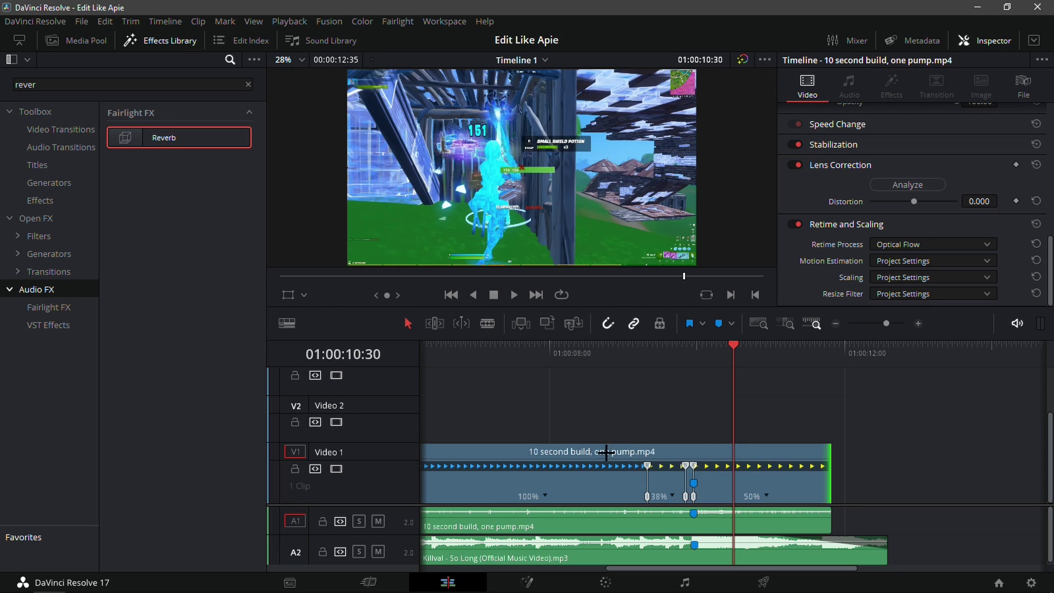
{"action": "left_click_drag", "start_coordinate": [827, 447], "coordinate": [874, 442]}
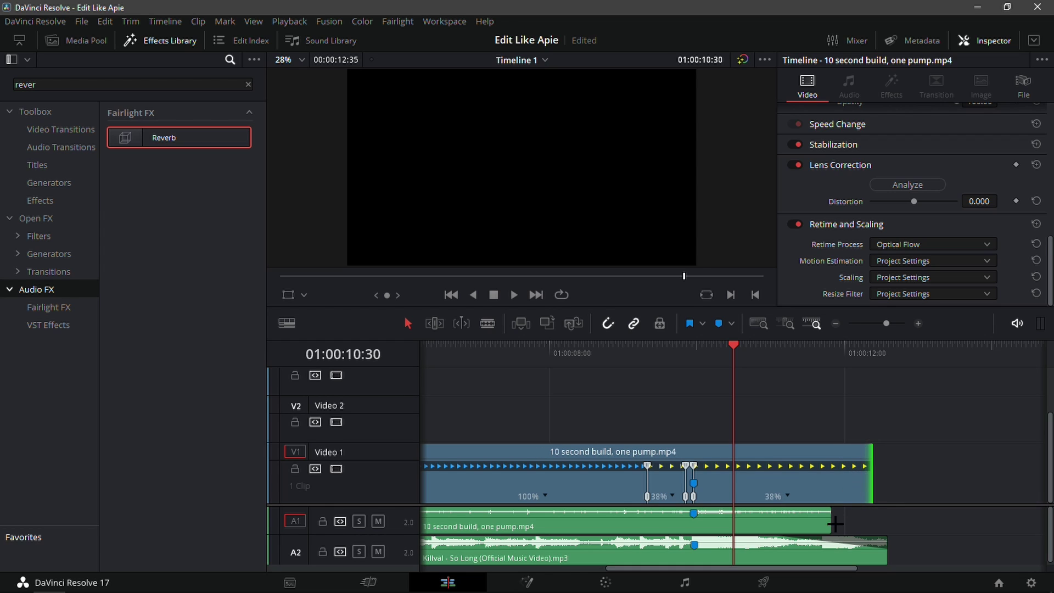
{"action": "left_click_drag", "start_coordinate": [867, 484], "coordinate": [821, 494]}
Split the clip's video and audio at 01:00:10:57 and delete the parts after the cut.
{"action": "left_click", "coordinate": [696, 384]}
{"action": "key", "text": "shift+Right"}
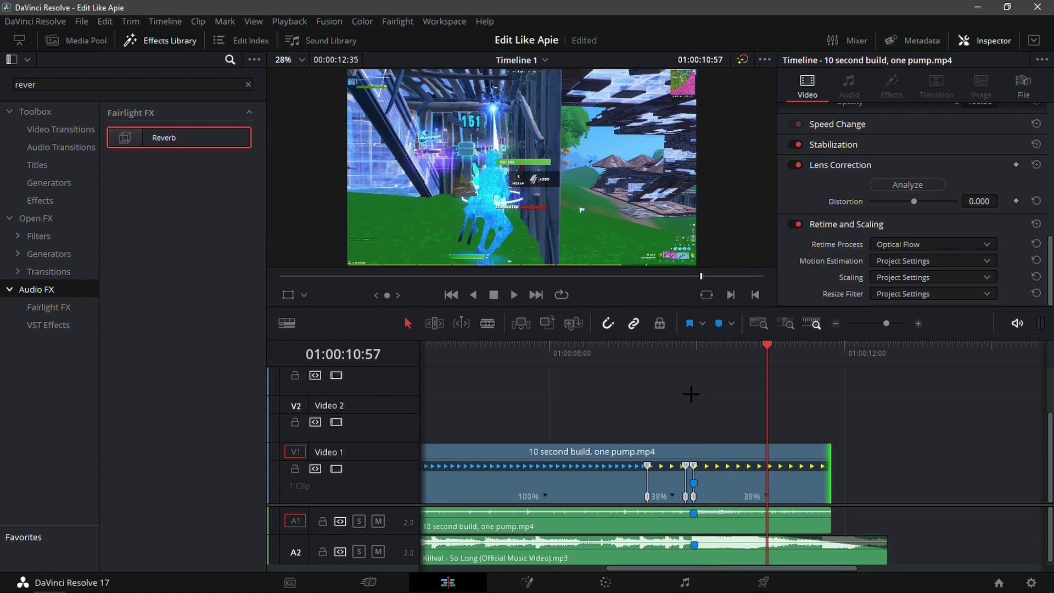
{"action": "key", "text": "ctrl+b"}
{"action": "left_click", "coordinate": [759, 522]}
{"action": "left_click", "coordinate": [804, 483]}
{"action": "key", "text": "Delete"}
{"action": "left_click", "coordinate": [792, 516]}
{"action": "key", "text": "Delete"}
Move the speed point ending the 400% segment just past the marker, to about 01:00:09:58, and play back the ramp.
{"action": "key", "text": "shift+Left"}
{"action": "left_click", "coordinate": [641, 373]}
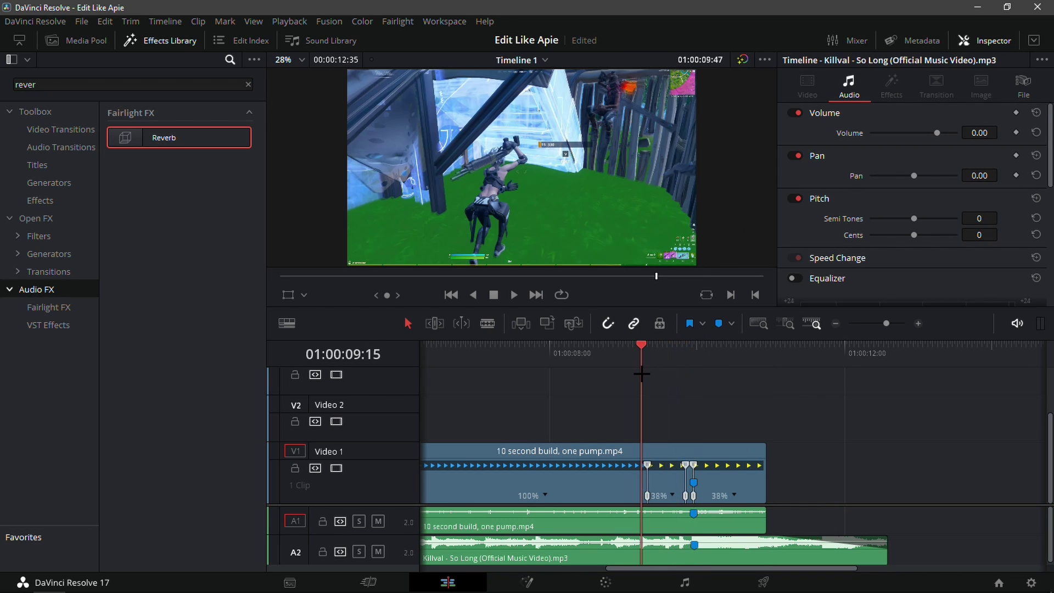
{"action": "key", "text": "space"}
{"action": "left_click", "coordinate": [650, 363]}
{"action": "key", "text": "shift+Up"}
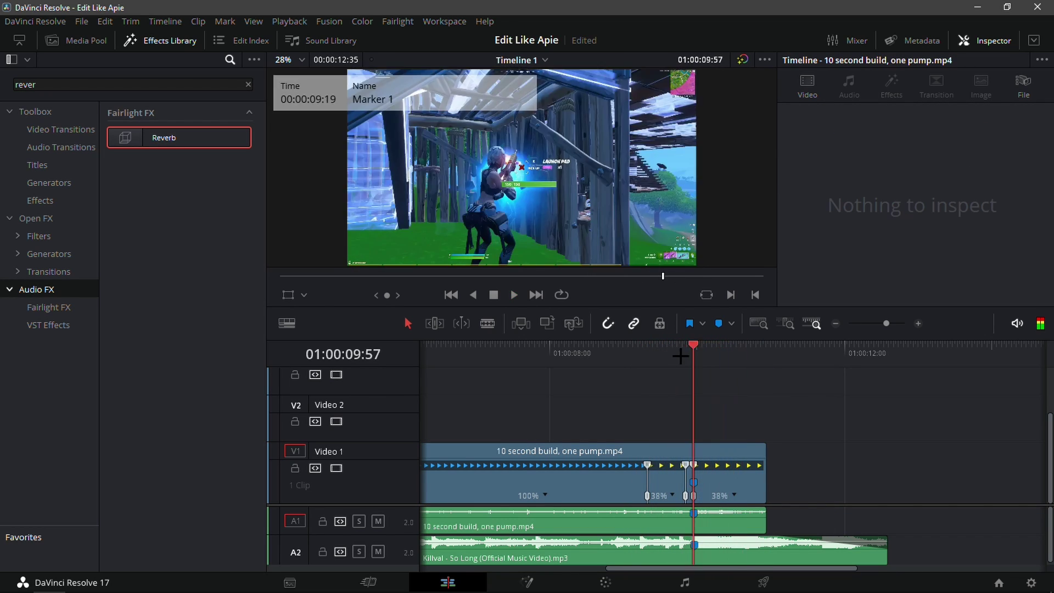
{"action": "left_click", "coordinate": [916, 323]}
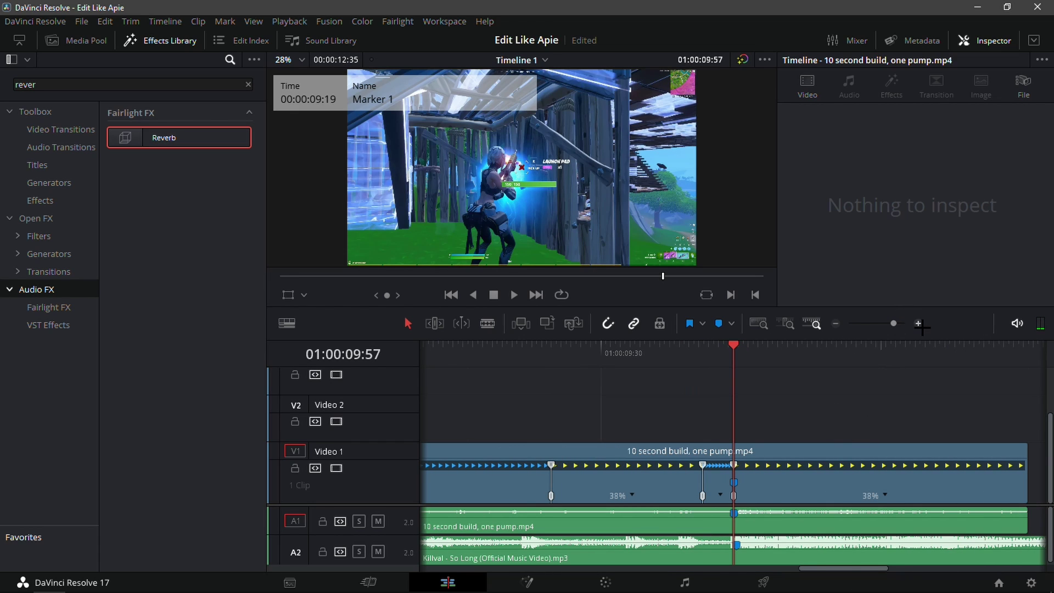
{"action": "left_click", "coordinate": [919, 324]}
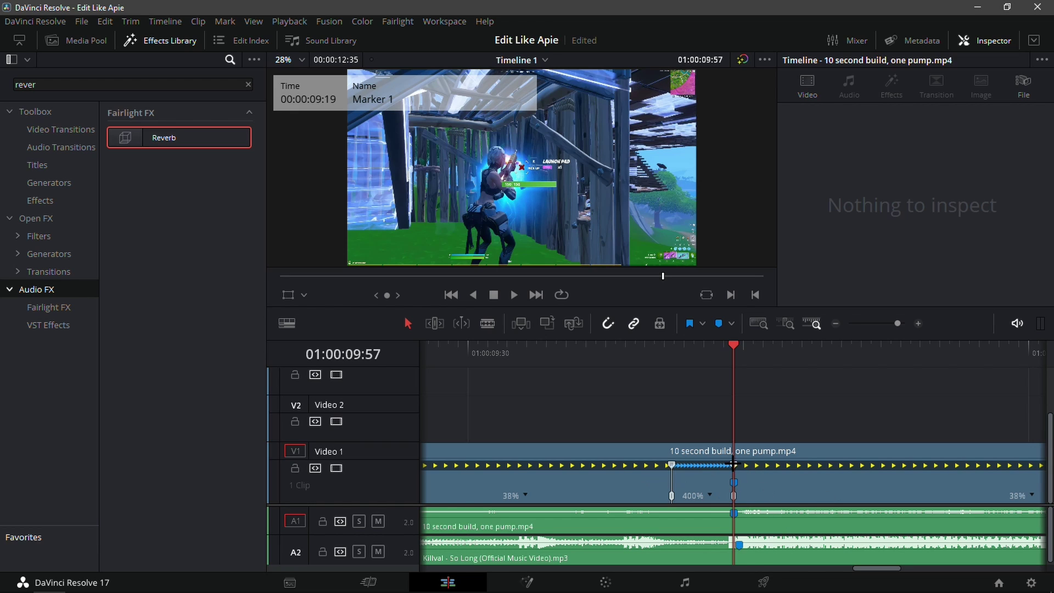
{"action": "key", "text": "Right"}
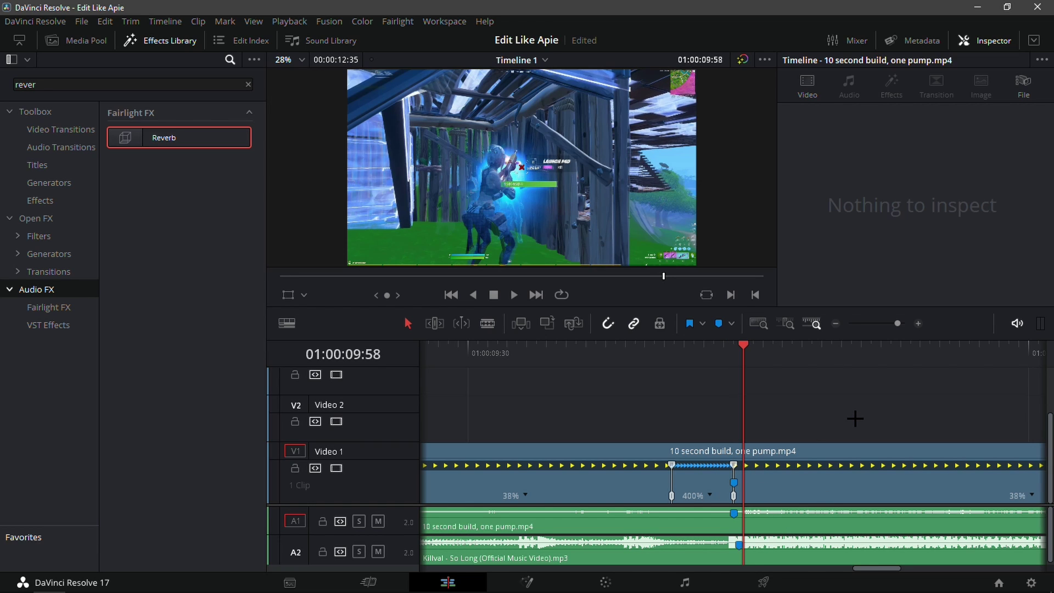
{"action": "left_click_drag", "start_coordinate": [744, 494], "coordinate": [747, 494]}
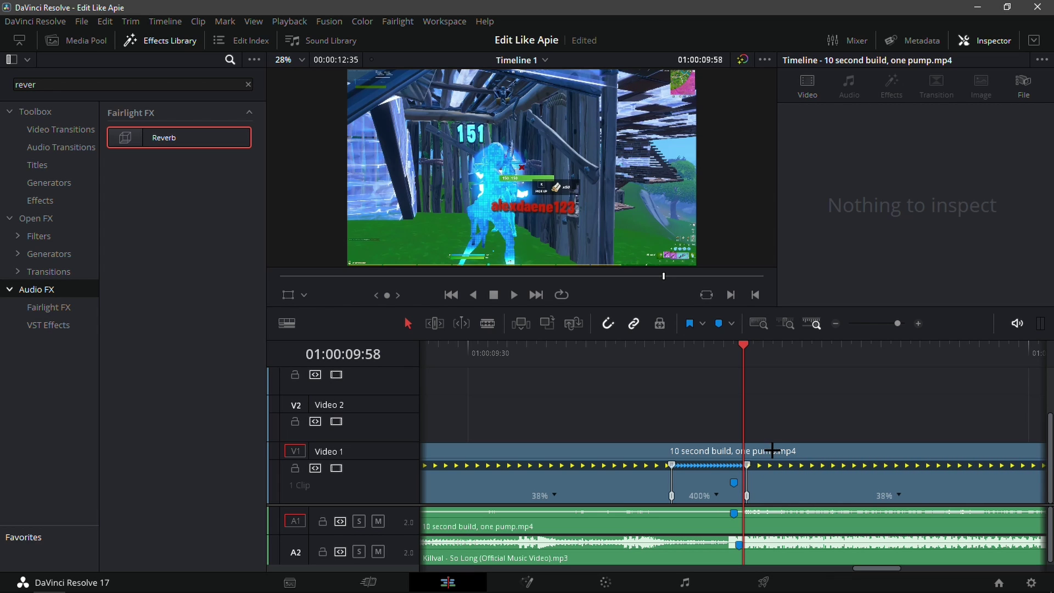
{"action": "left_click", "coordinate": [833, 324]}
{"action": "left_click", "coordinate": [689, 347]}
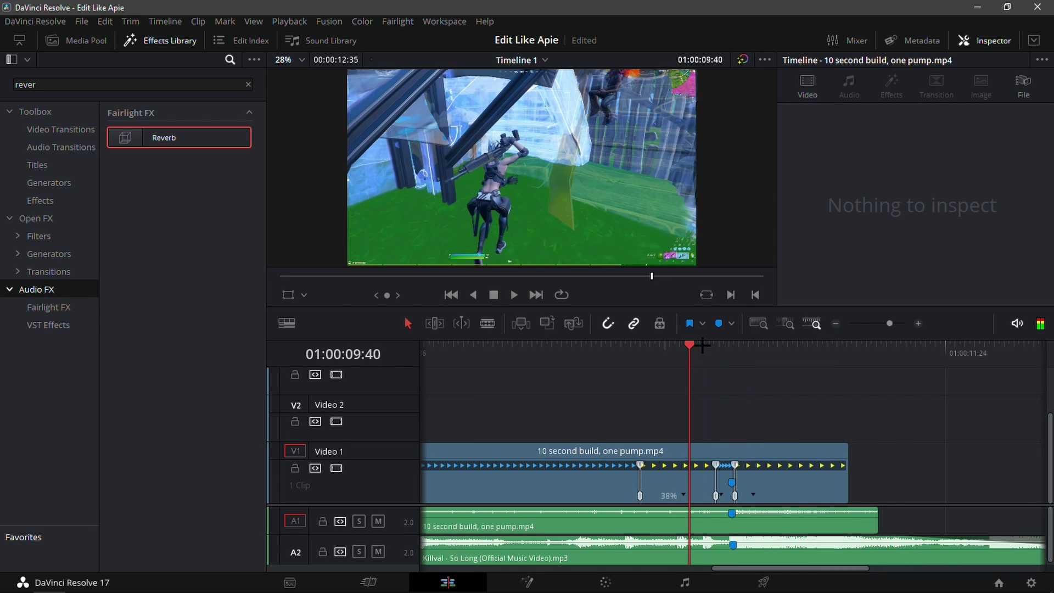
Play back the speed ramp leading into the marked beat and save the project.
{"action": "key", "text": "space"}
{"action": "left_click_drag", "start_coordinate": [703, 348], "coordinate": [677, 348]}
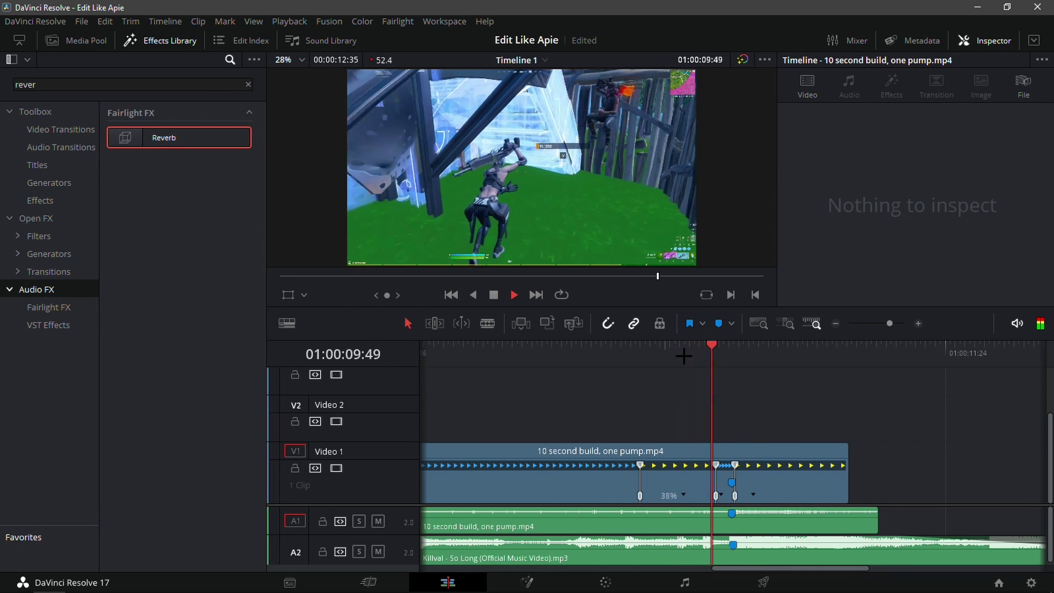
{"action": "left_click", "coordinate": [682, 348]}
{"action": "left_click", "coordinate": [681, 348]}
{"action": "left_click", "coordinate": [675, 347]}
{"action": "left_click", "coordinate": [670, 385]}
{"action": "left_click", "coordinate": [664, 386]}
{"action": "key", "text": "ctrl+s"}
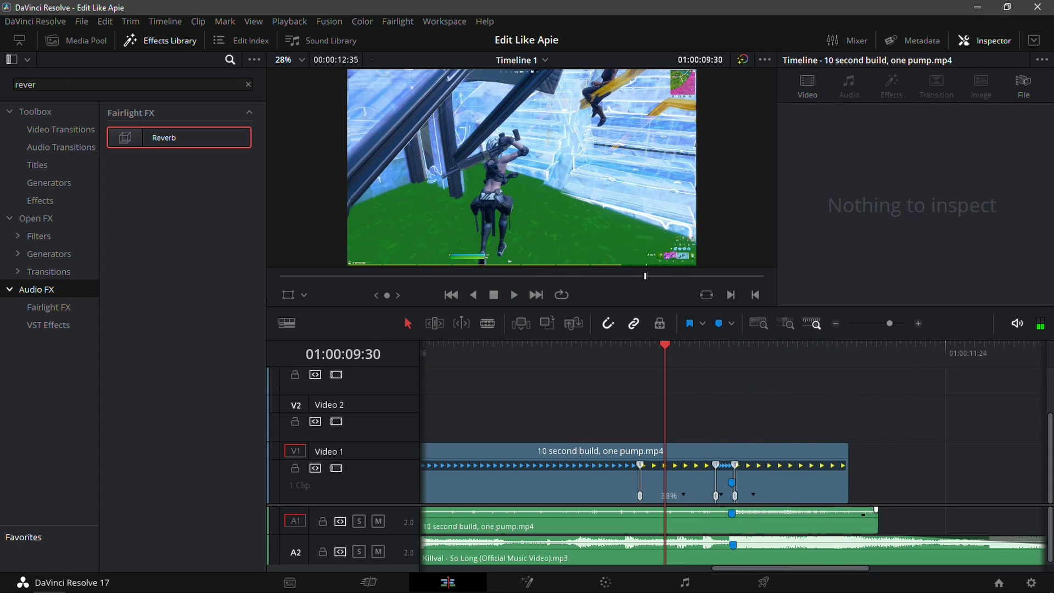
Trim the gameplay clip's audio back to the end of its video, save, and replay the ramp.
{"action": "left_click_drag", "start_coordinate": [873, 519], "coordinate": [848, 519]}
{"action": "left_click", "coordinate": [653, 384]}
{"action": "left_click", "coordinate": [623, 383]}
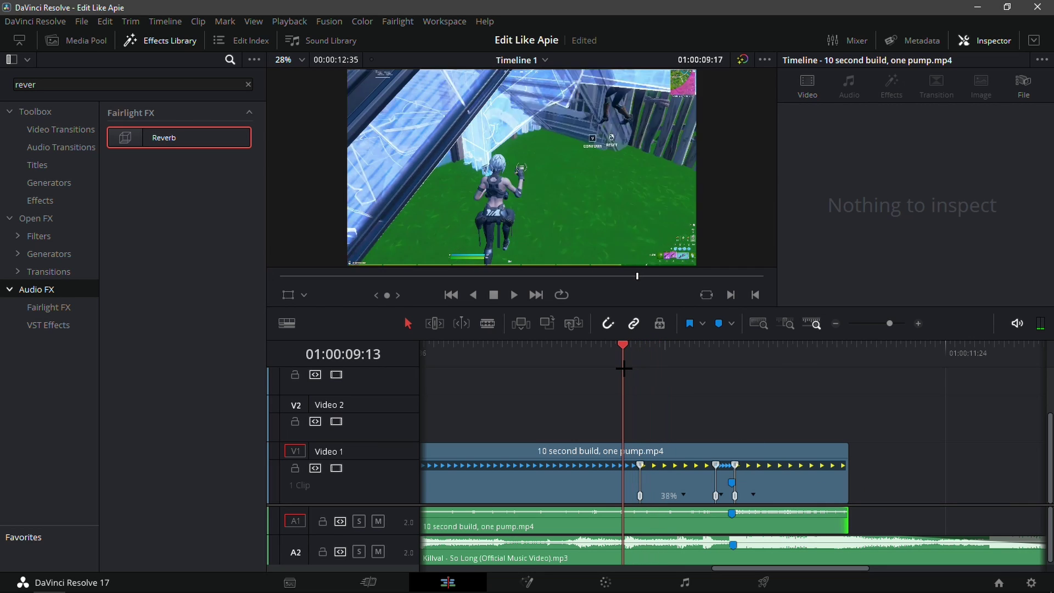
{"action": "left_click", "coordinate": [610, 379]}
{"action": "left_click", "coordinate": [608, 373]}
{"action": "key", "text": "space"}
{"action": "key", "text": "ctrl+s"}
{"action": "left_click", "coordinate": [683, 347]}
{"action": "left_click", "coordinate": [695, 357]}
{"action": "left_click", "coordinate": [706, 355]}
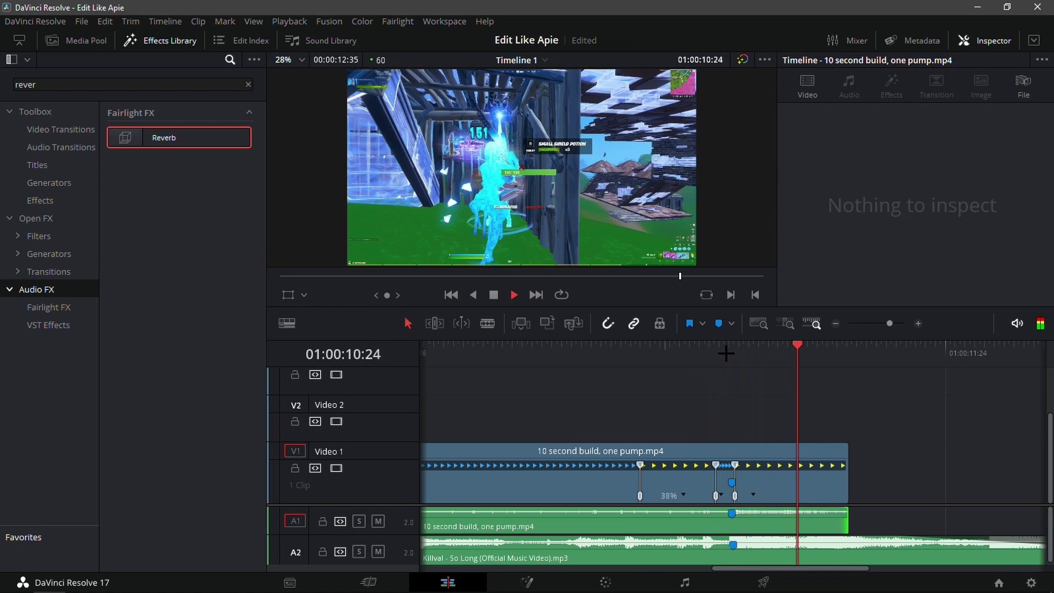
{"action": "key", "text": "space"}
Add an Adjustment Clip on Video 2 above the gameplay clip around the beat marker at 01:00:09:57.
{"action": "left_click", "coordinate": [731, 351]}
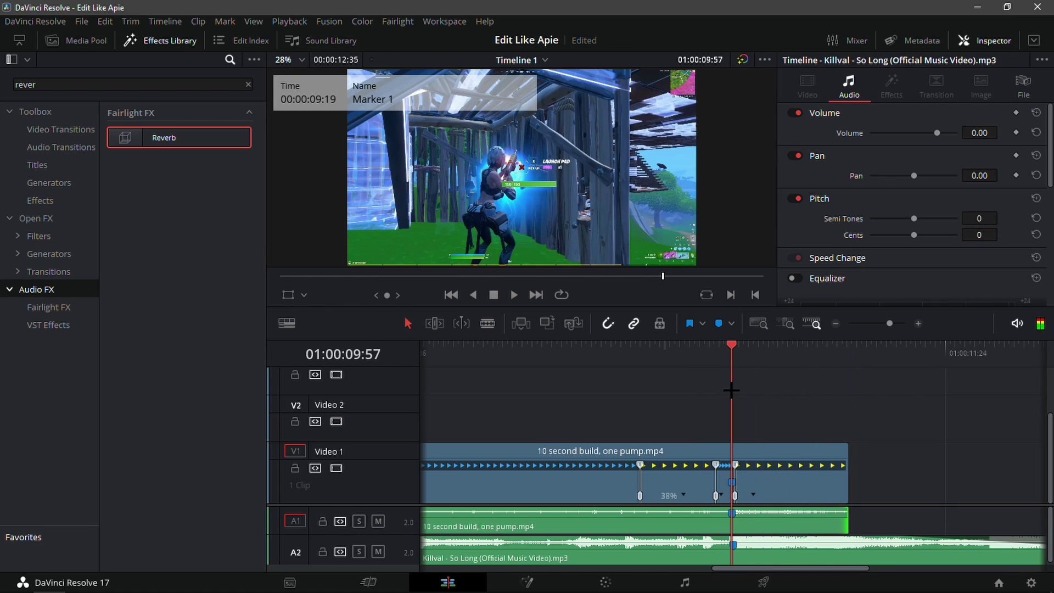
{"action": "left_click", "coordinate": [918, 324]}
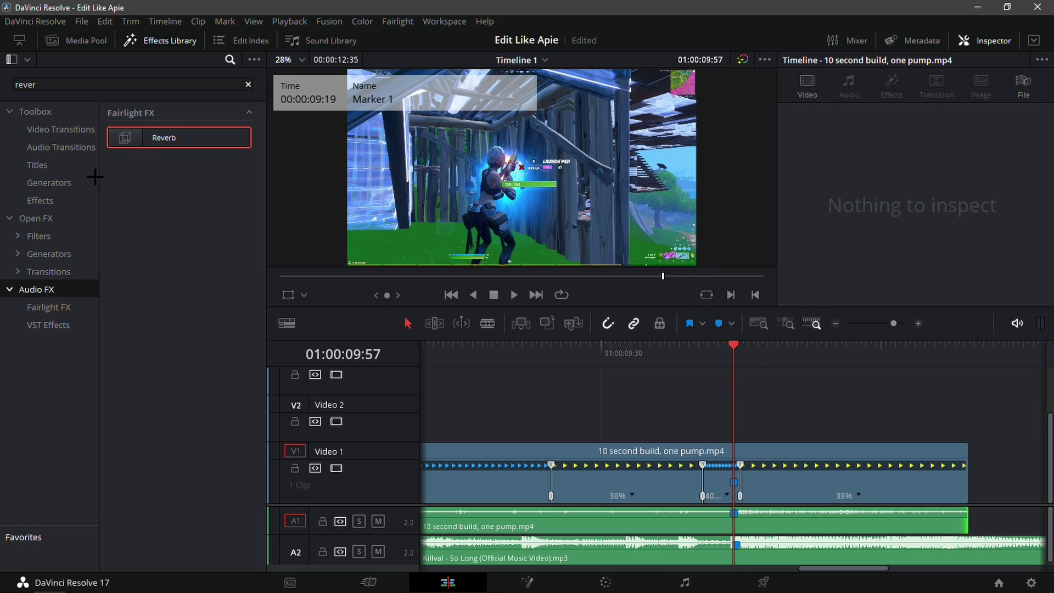
{"action": "left_click", "coordinate": [36, 200]}
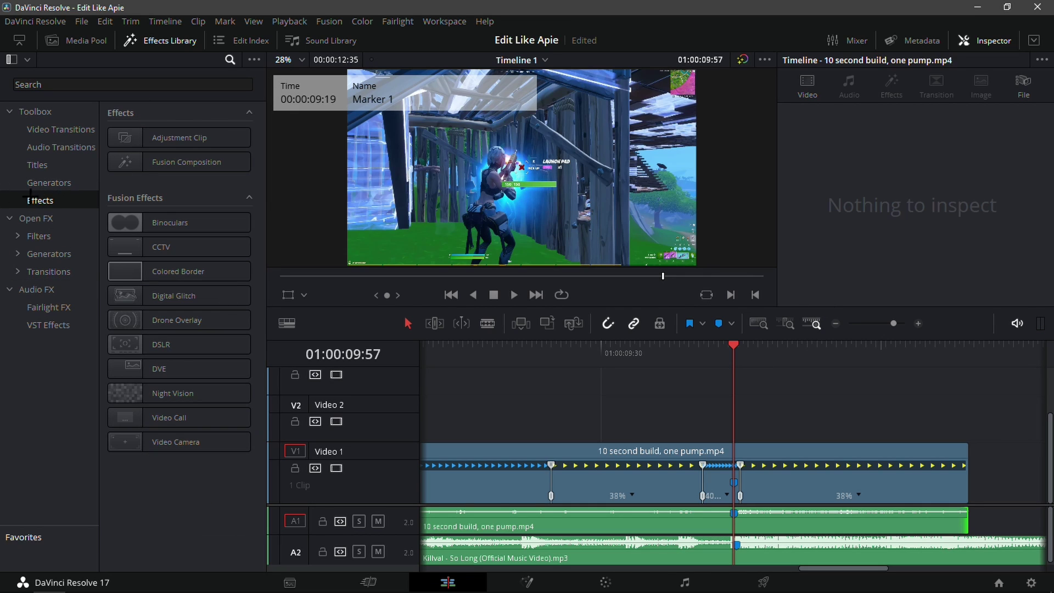
{"action": "left_click_drag", "start_coordinate": [176, 137], "coordinate": [601, 410]}
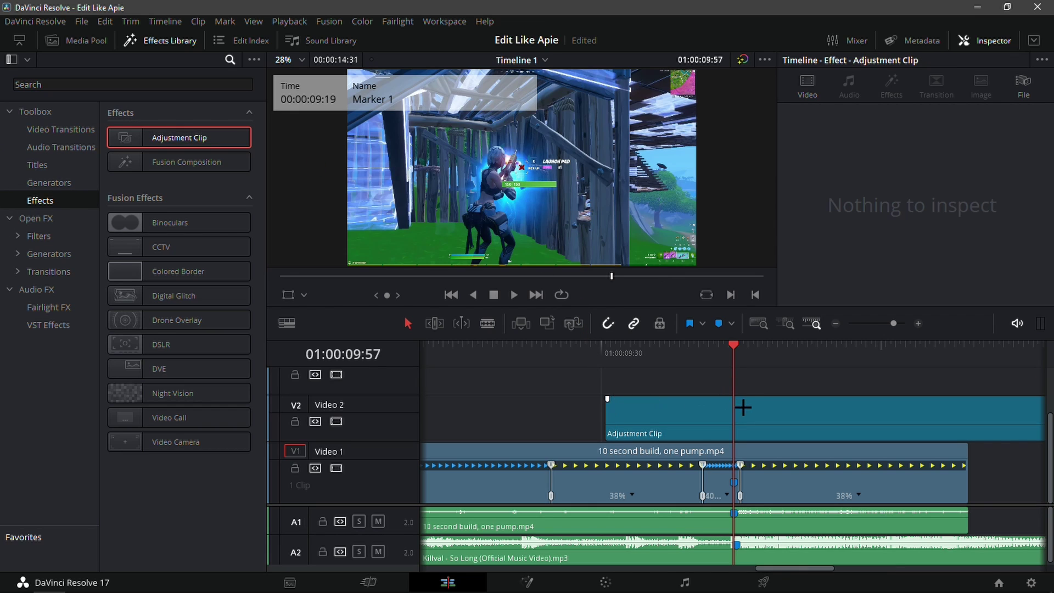
Move the adjustment clip so that it starts 90 frames before the marker, at 01:00:08:27.
{"action": "left_click", "coordinate": [761, 482]}
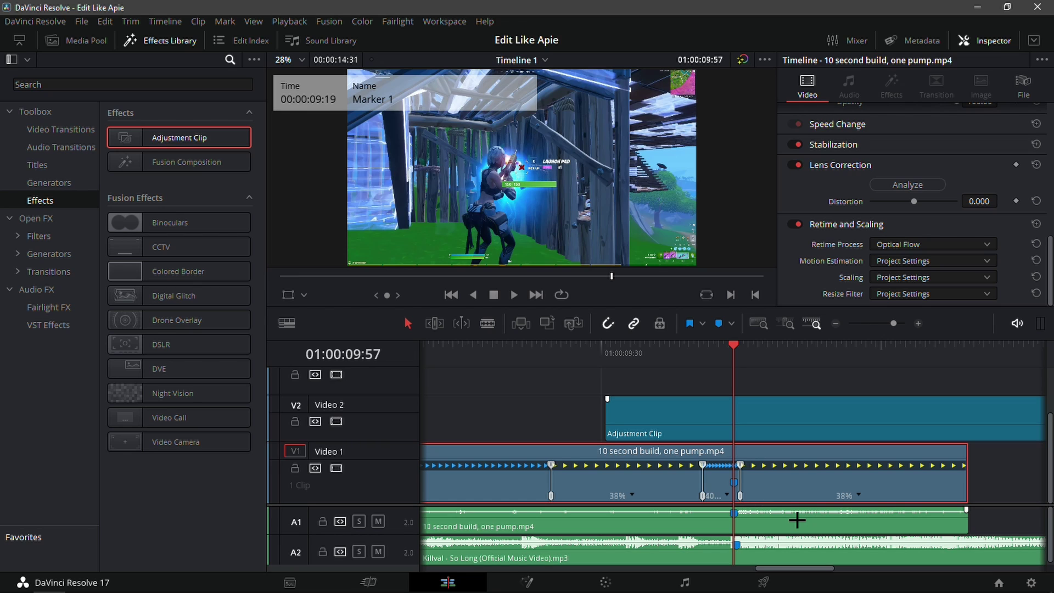
{"action": "key", "text": "shift+Left"}
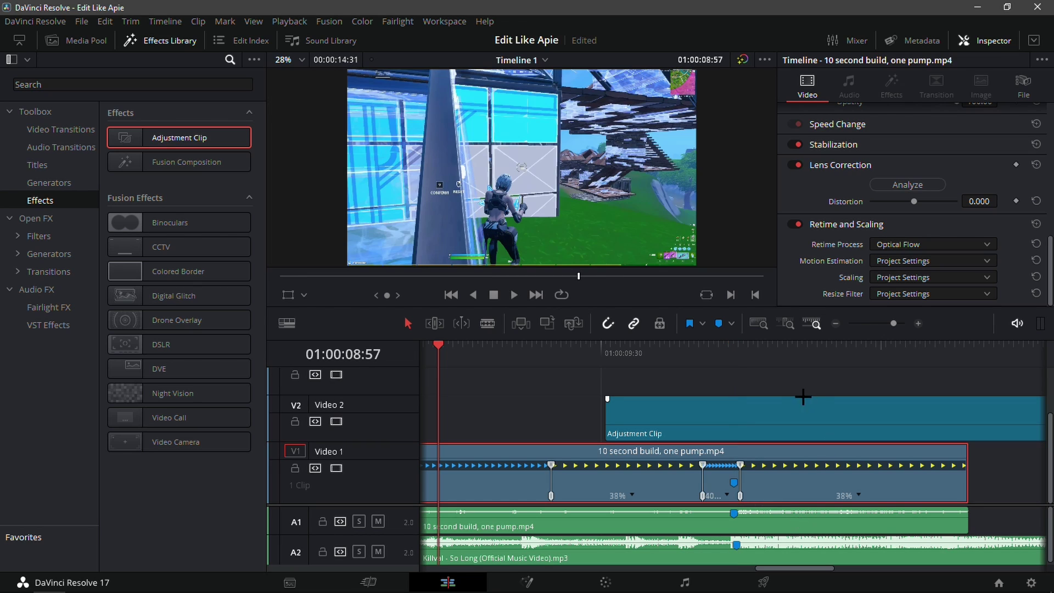
{"action": "key", "text": "ctrl+minus"}
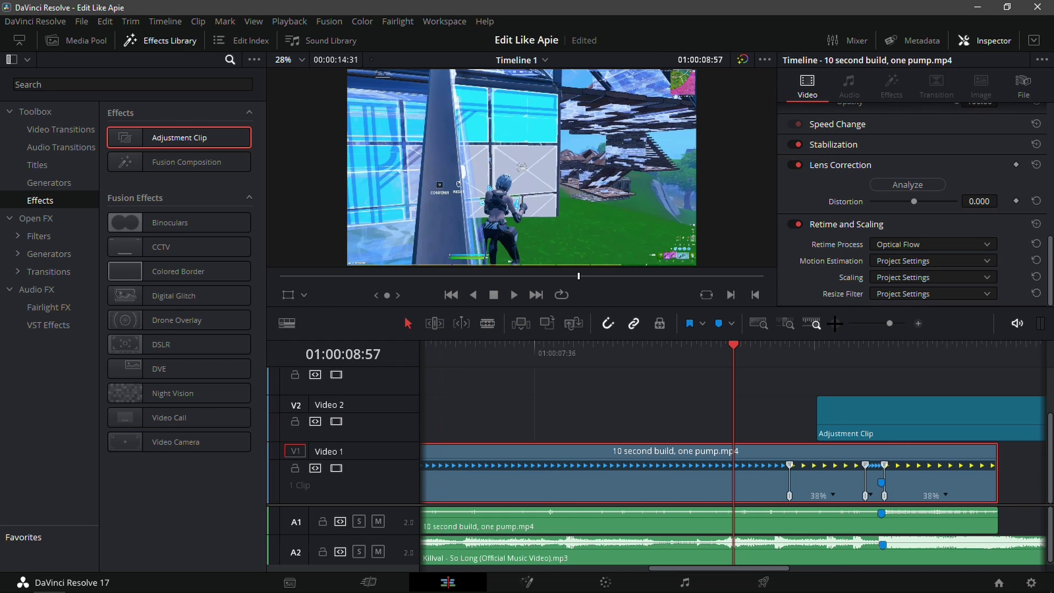
{"action": "key", "text": "j"}
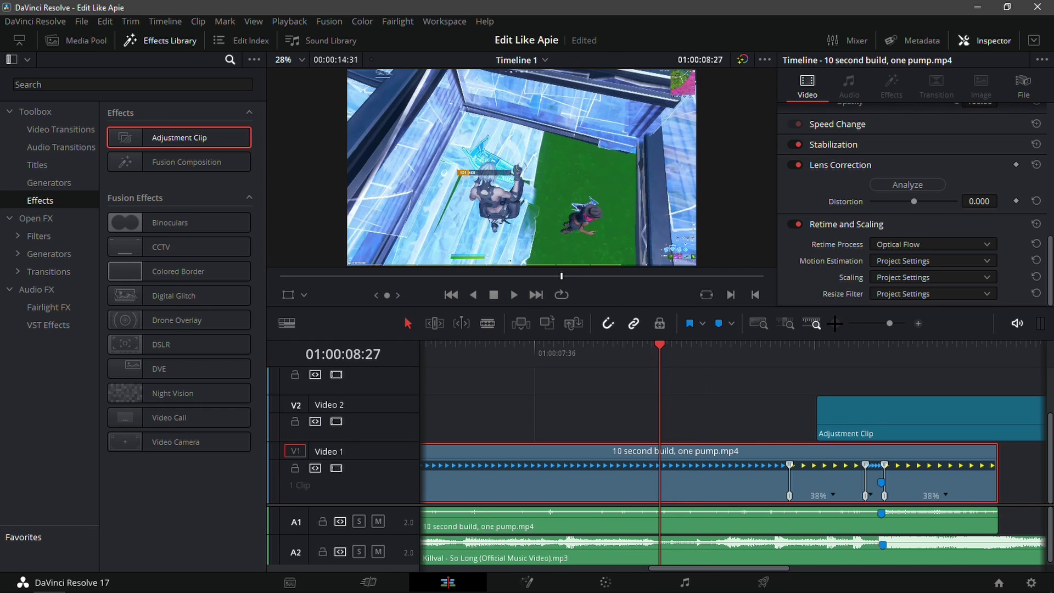
{"action": "mouse_move", "coordinate": [925, 410]}
{"action": "left_mouse_down"}
{"action": "mouse_move", "coordinate": [790, 420]}
{"action": "mouse_move", "coordinate": [922, 420]}
{"action": "left_mouse_up"}
{"action": "key", "text": "ctrl+s"}
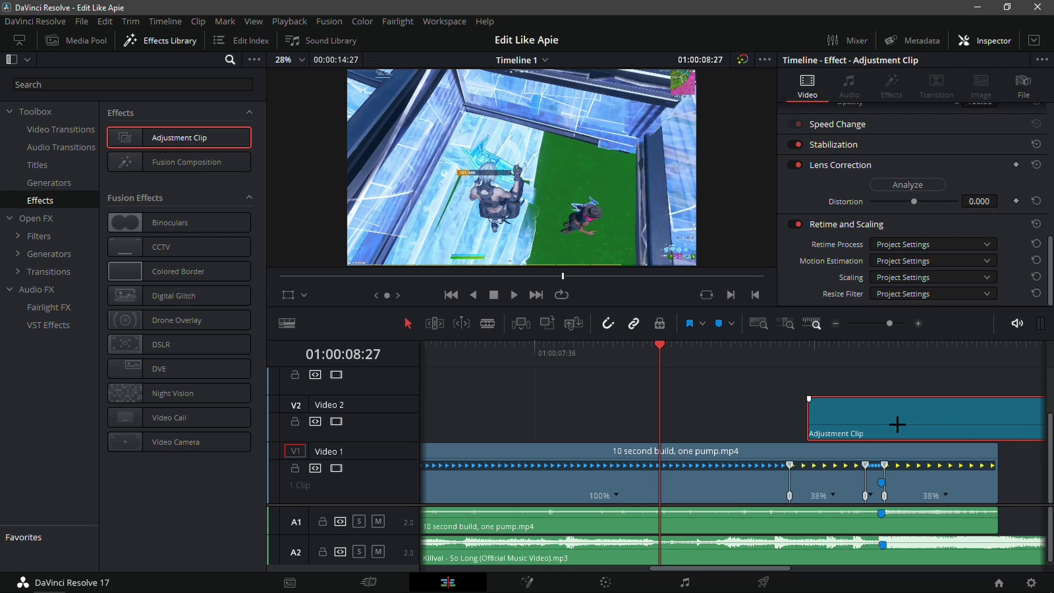
{"action": "left_click_drag", "start_coordinate": [915, 426], "coordinate": [759, 433]}
Split the adjustment clip at the marker, 01:00:09:57, delete the part after the cut, and play back the section.
{"action": "left_click_drag", "start_coordinate": [794, 343], "coordinate": [881, 343]}
{"action": "key", "text": "ctrl+b"}
{"action": "left_click", "coordinate": [931, 405]}
{"action": "key", "text": "Delete"}
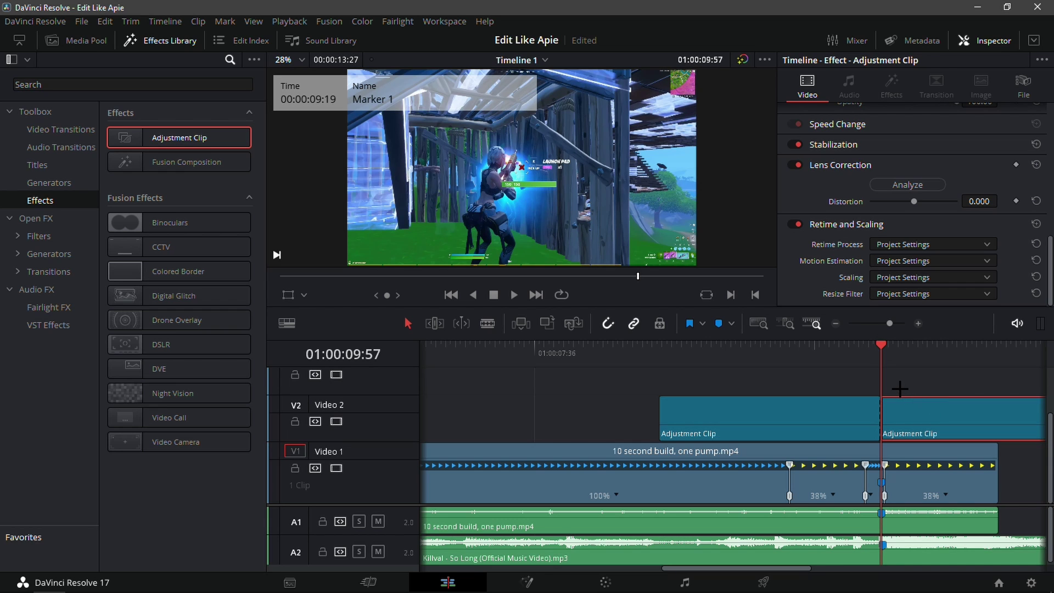
{"action": "key", "text": "j"}
{"action": "mouse_move", "coordinate": [645, 387]}
{"action": "left_mouse_down"}
{"action": "mouse_move", "coordinate": [619, 388]}
{"action": "mouse_move", "coordinate": [645, 389]}
{"action": "left_mouse_up"}
{"action": "key", "text": "l"}
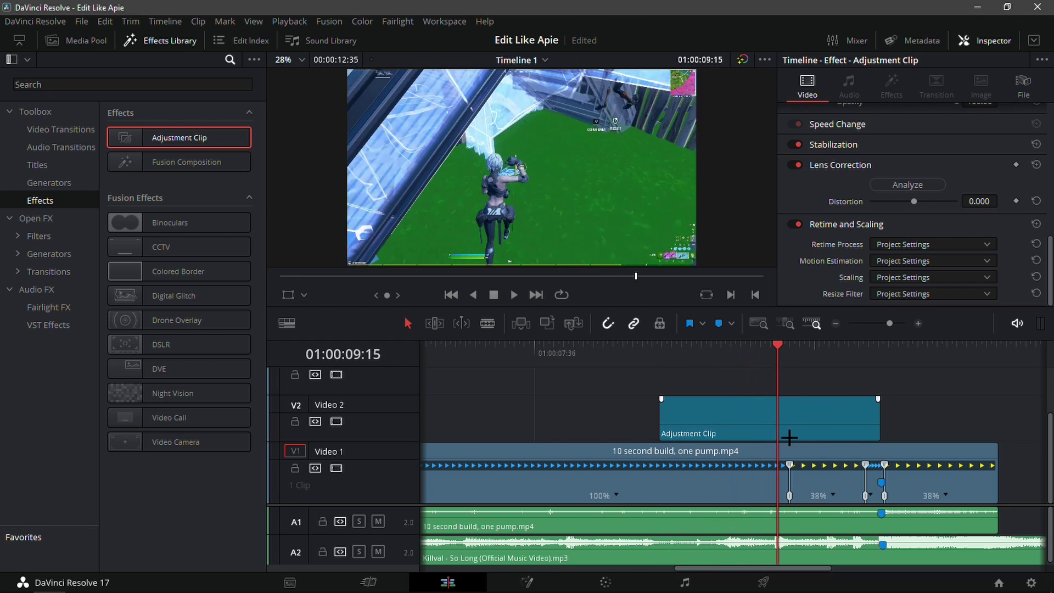
Open the adjustment clip in Fusion and browse to the C:\SBR7\Apie preset folder in File Explorer.
{"action": "left_click", "coordinate": [660, 347]}
{"action": "key", "text": "shift+5"}
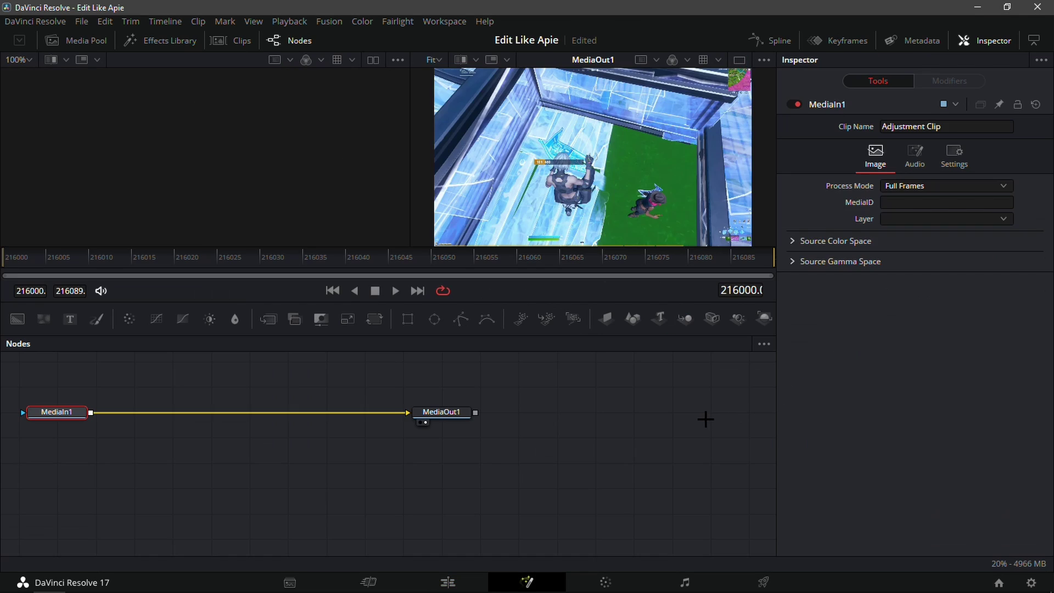
{"action": "left_click", "coordinate": [243, 580]}
{"action": "scroll", "coordinate": [159, 247], "scroll_direction": "down", "scroll_amount": 2}
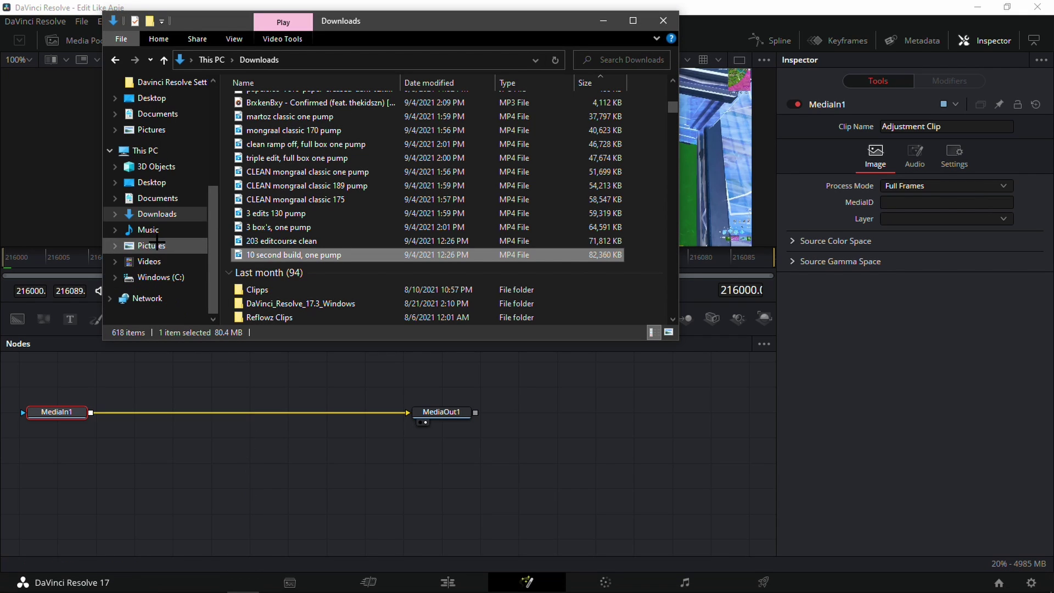
{"action": "left_click", "coordinate": [160, 277]}
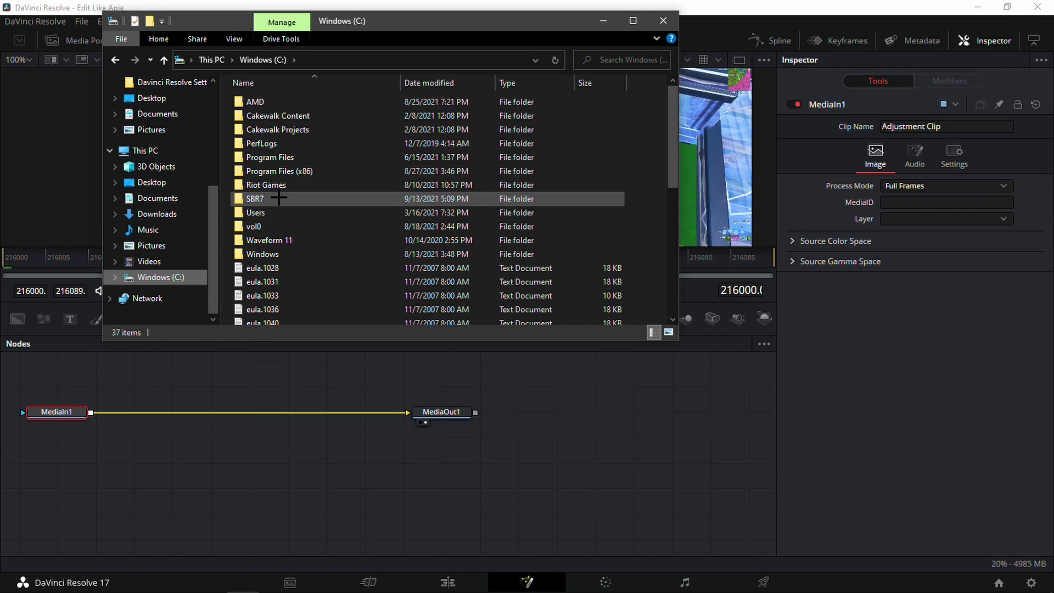
{"action": "double_click", "coordinate": [262, 253]}
{"action": "left_click", "coordinate": [115, 60]}
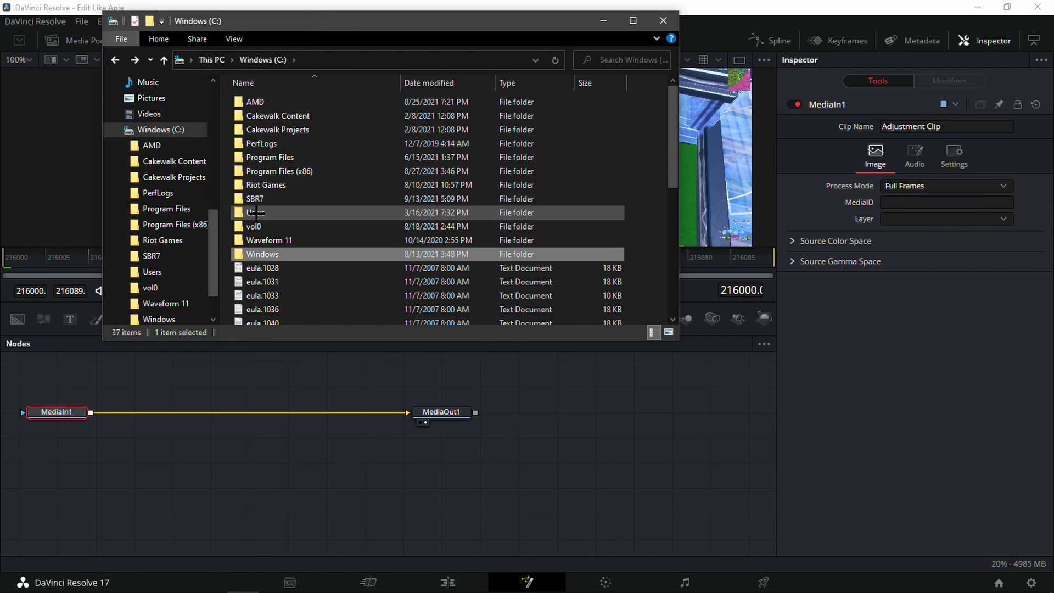
{"action": "double_click", "coordinate": [255, 199]}
{"action": "double_click", "coordinate": [273, 130]}
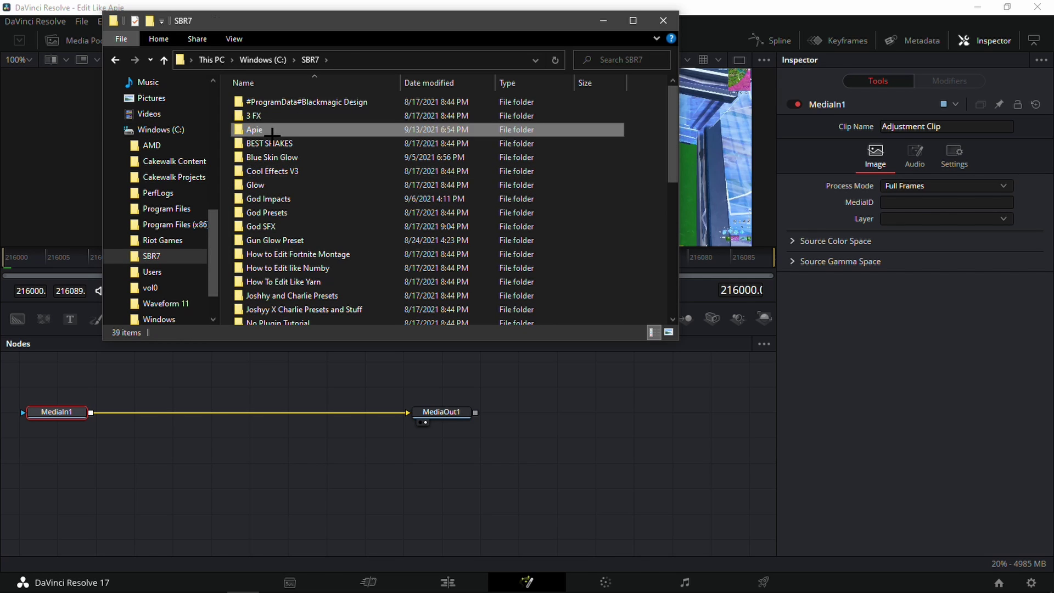
Bring the preset's FrameAverage, S_HueSatBright and VectorMotionBlur nodes into the composition and connect the chain between MediaIn1 and MediaOut1.
{"action": "left_click_drag", "start_coordinate": [289, 132], "coordinate": [186, 456]}
{"action": "left_click_drag", "start_coordinate": [387, 418], "coordinate": [149, 457]}
{"action": "left_click_drag", "start_coordinate": [425, 456], "coordinate": [407, 412]}
{"action": "left_click", "coordinate": [348, 459]}
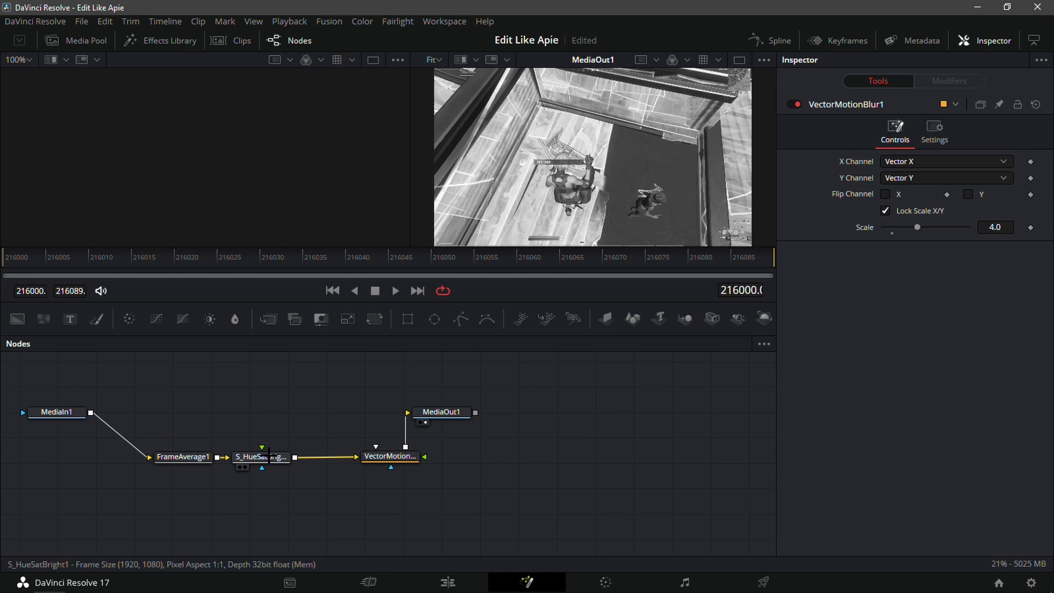
Replace the S_HueSatBright node with a BrightnessContrast node between FrameAverage1 and VectorMotionBlur1, with Saturation set to 0.
{"action": "left_click", "coordinate": [260, 457]}
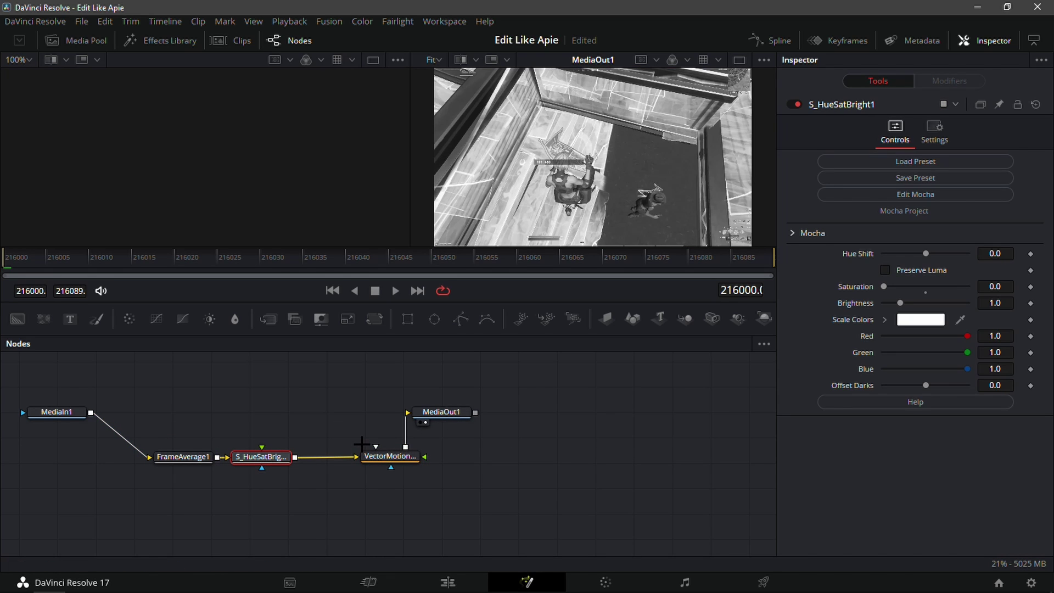
{"action": "key", "text": "Delete"}
{"action": "left_click_drag", "start_coordinate": [209, 319], "coordinate": [240, 382]}
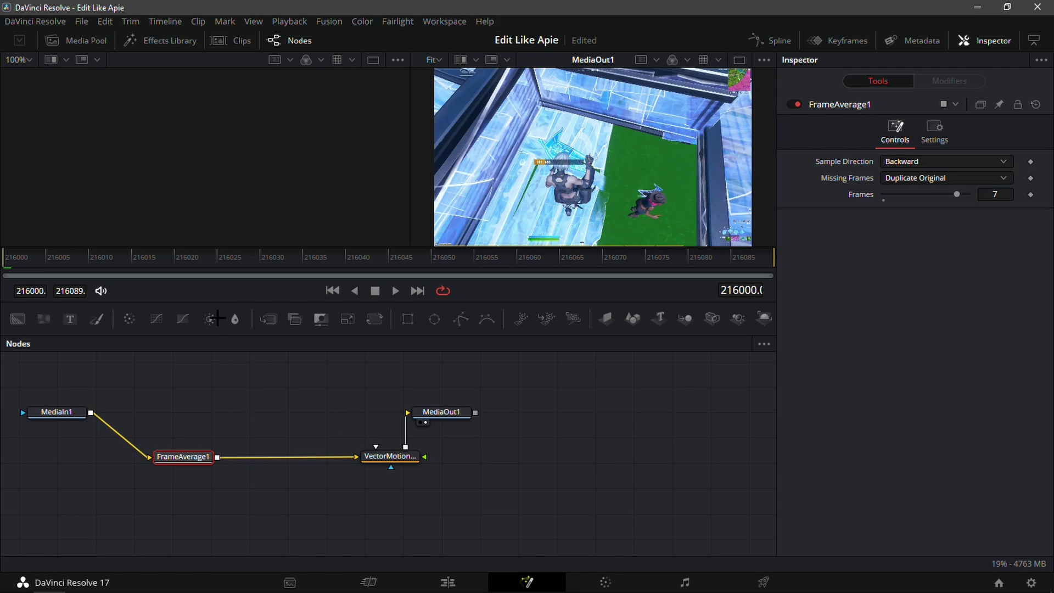
{"action": "left_click_drag", "start_coordinate": [207, 319], "coordinate": [290, 458]}
{"action": "left_click", "coordinate": [995, 259]}
{"action": "type", "text": "0"}
{"action": "key", "text": "Tab"}
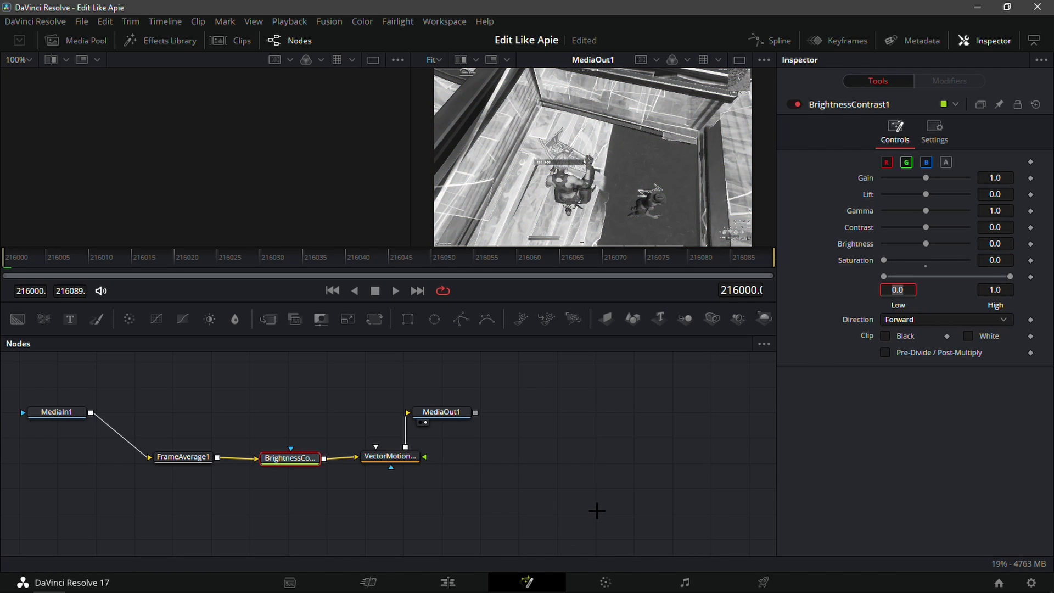
{"action": "left_click", "coordinate": [621, 505]}
Back in the edit timeline, give the adjustment clip a fade-in ending near the gameplay clip's first speed point.
{"action": "left_click", "coordinate": [447, 580]}
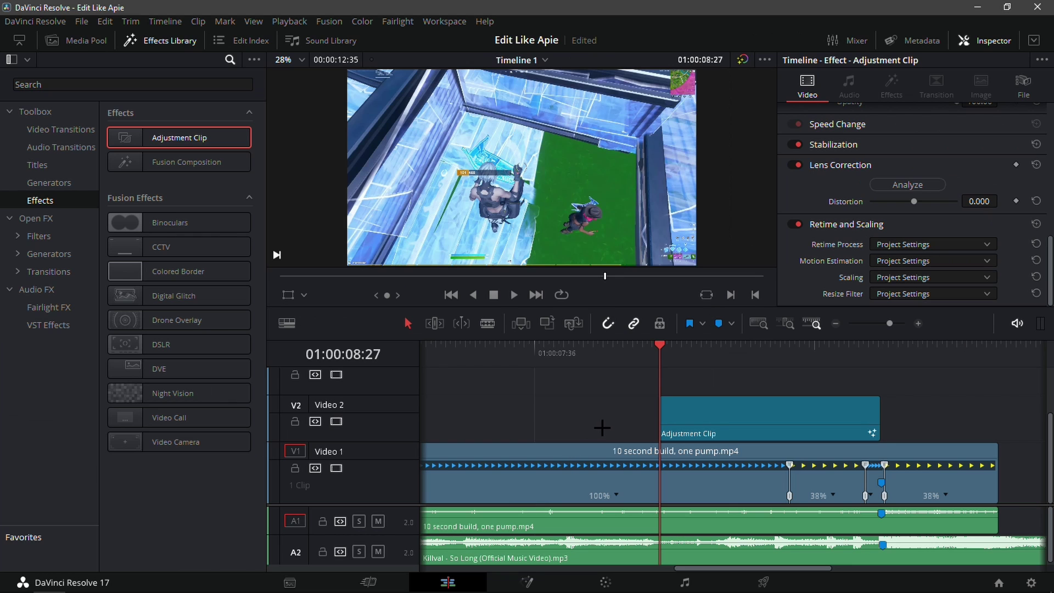
{"action": "mouse_move", "coordinate": [677, 350]}
{"action": "left_mouse_down"}
{"action": "mouse_move", "coordinate": [812, 344]}
{"action": "mouse_move", "coordinate": [660, 344]}
{"action": "left_mouse_up"}
{"action": "left_click_drag", "start_coordinate": [661, 397], "coordinate": [796, 393]}
{"action": "left_click_drag", "start_coordinate": [692, 345], "coordinate": [681, 406]}
Enable Render Cache Color Output for the adjustment clip and preview its fade up to 01:00:09:21.
{"action": "right_click", "coordinate": [756, 410]}
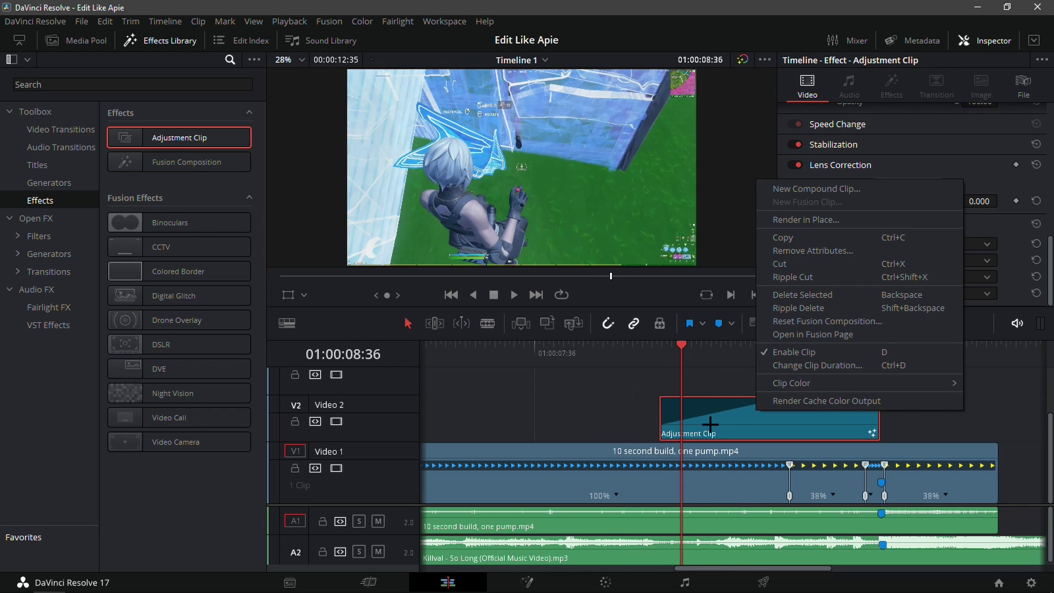
{"action": "left_click", "coordinate": [791, 403]}
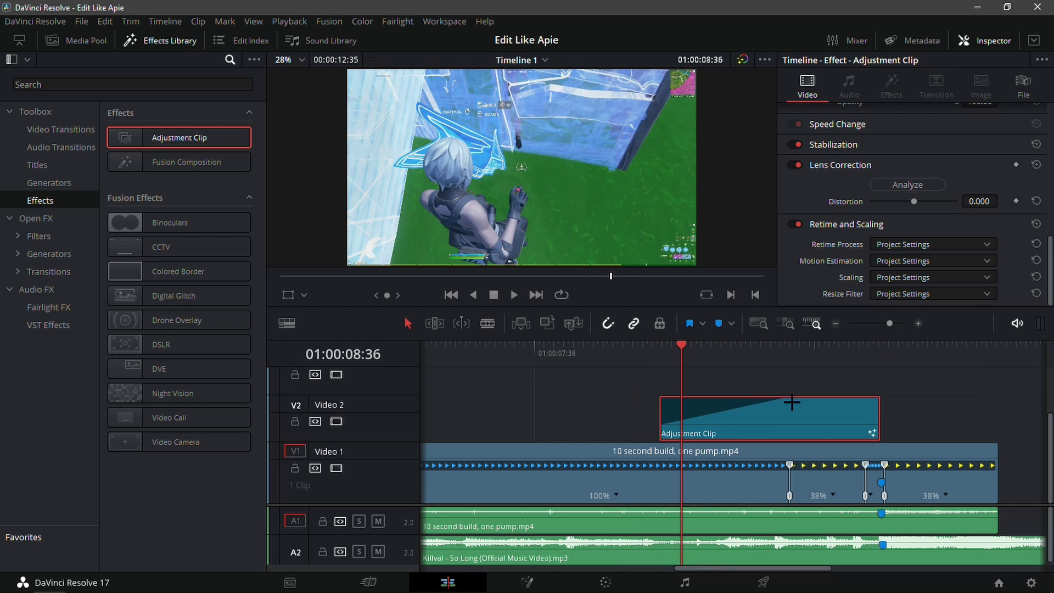
{"action": "left_click", "coordinate": [833, 323]}
{"action": "left_click_drag", "start_coordinate": [733, 354], "coordinate": [722, 384]}
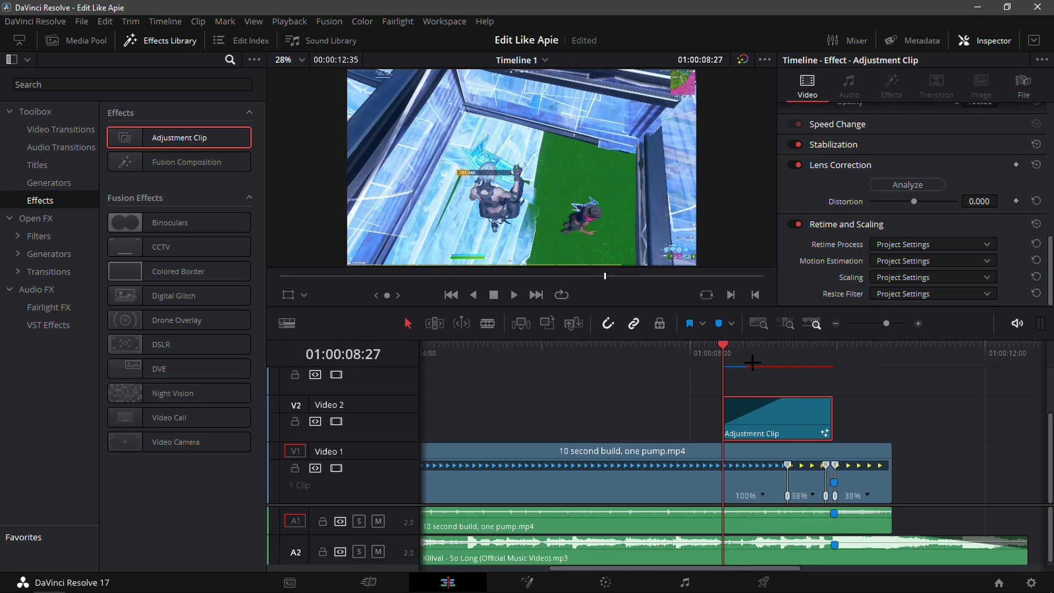
{"action": "left_click_drag", "start_coordinate": [724, 363], "coordinate": [789, 372]}
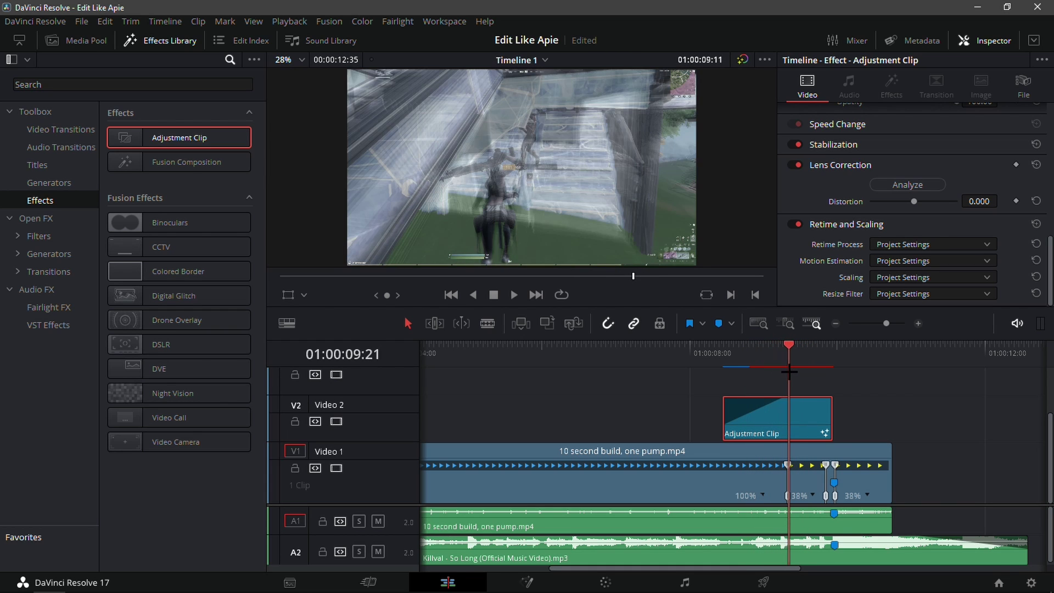
Add a second adjustment clip on Video 3 starting at the marker, 01:00:09:57.
{"action": "scroll", "coordinate": [865, 379], "scroll_direction": "up", "scroll_amount": 1}
{"action": "left_click_drag", "start_coordinate": [866, 376], "coordinate": [840, 387]}
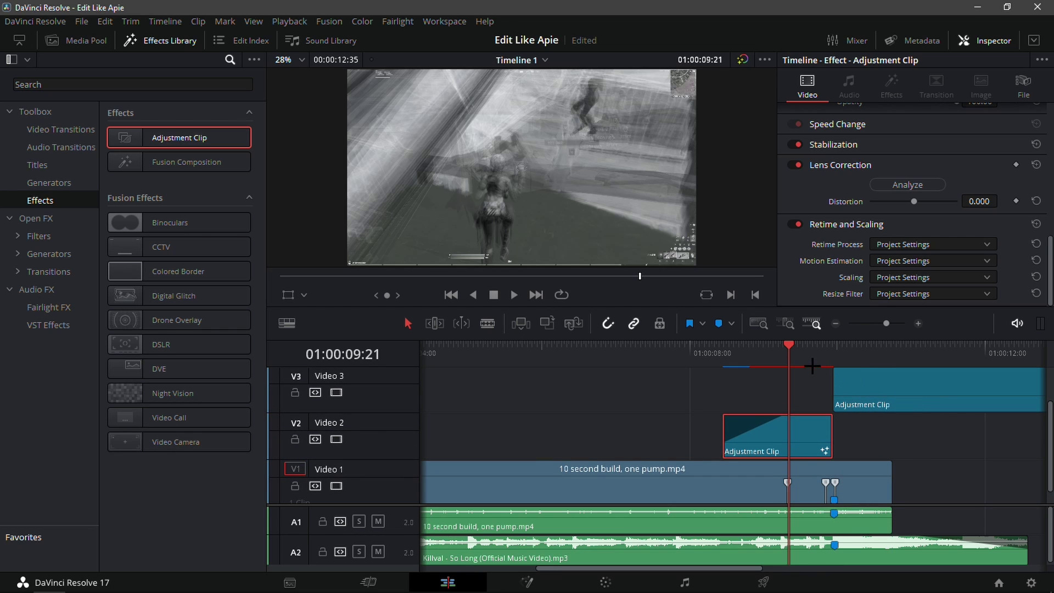
{"action": "left_click", "coordinate": [834, 354]}
{"action": "left_click", "coordinate": [917, 322]}
{"action": "left_click", "coordinate": [917, 322]}
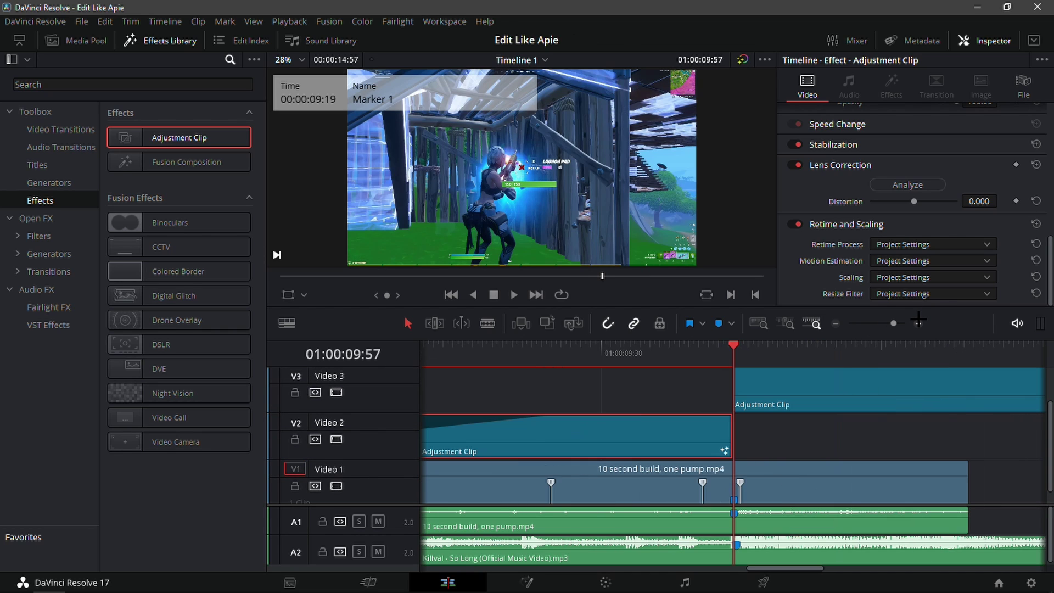
{"action": "key", "text": "ctrl+r"}
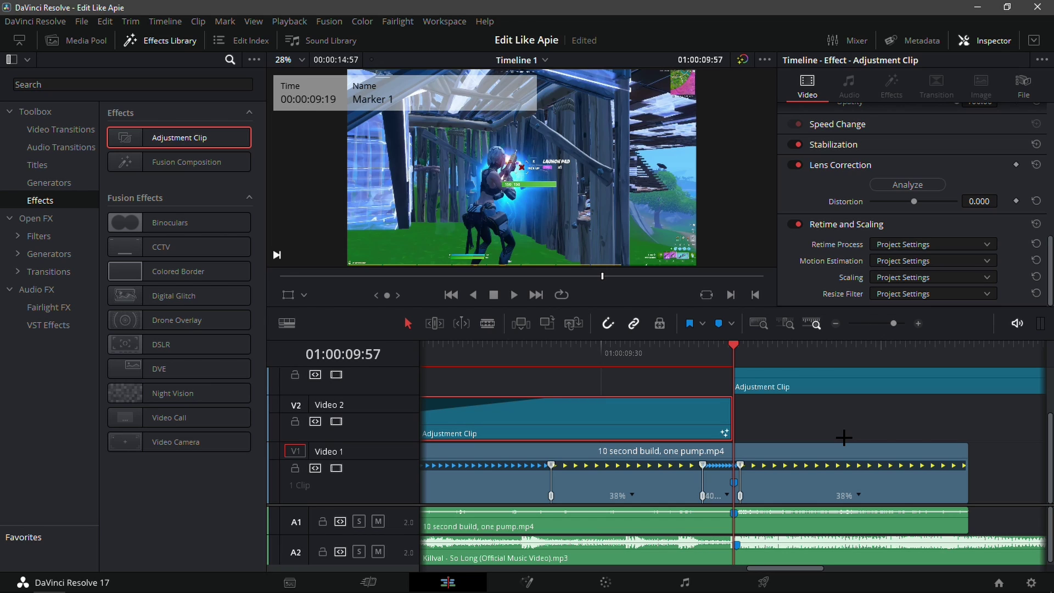
Check the first adjustment clip's fade frame by frame from 01:00:08:57 and park the playhead at 01:00:09:17.
{"action": "key", "text": "shift+Left"}
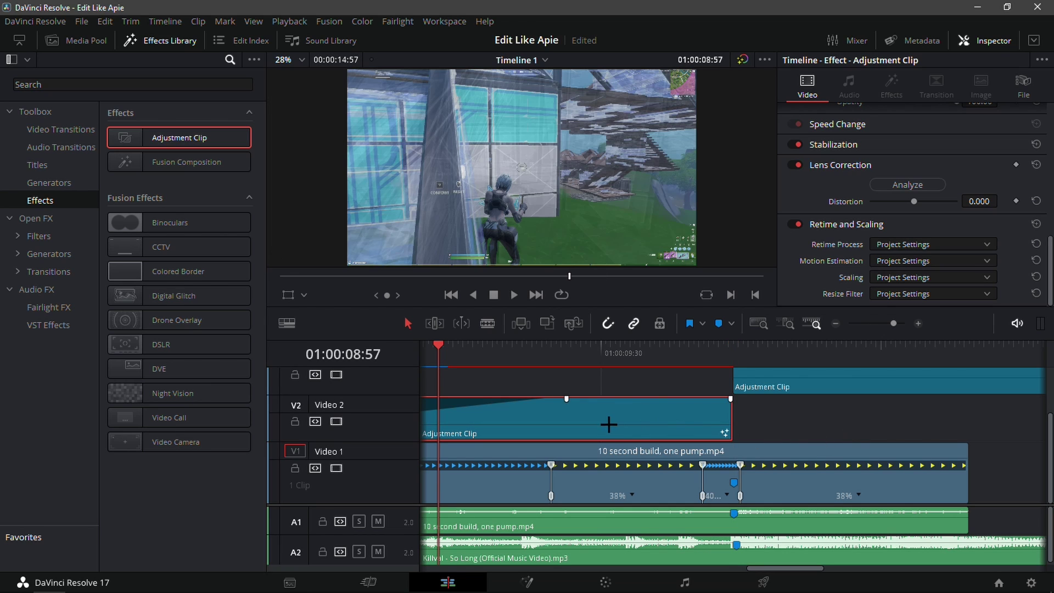
{"action": "key", "text": "Right"}
{"action": "key", "text": "Right"}
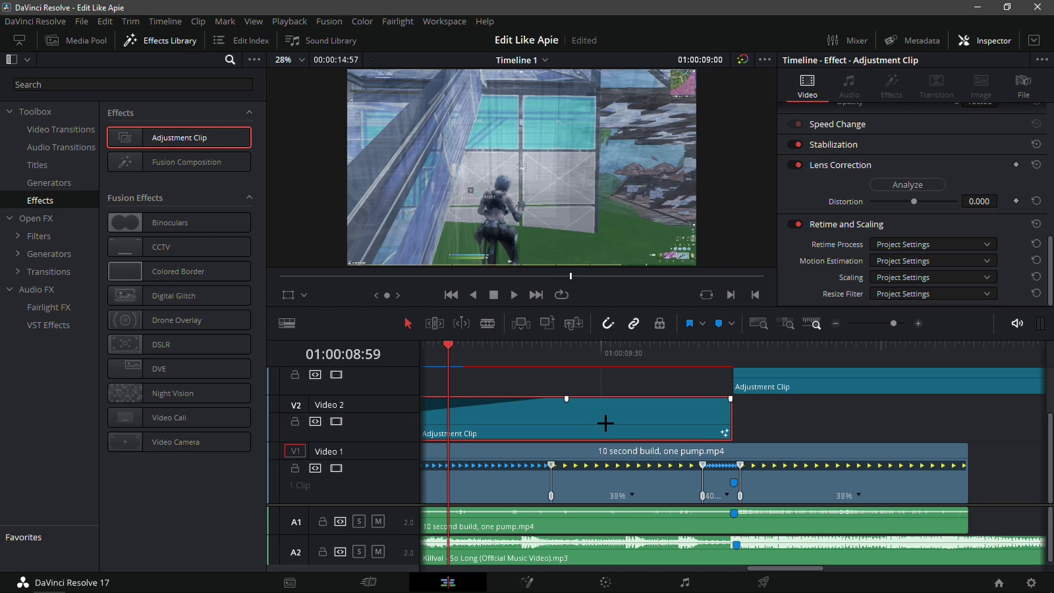
{"action": "key", "text": "Right"}
{"action": "key", "text": "Right"}
{"action": "key", "text": "Right"}
{"action": "key", "text": "Right"}
{"action": "key", "text": "Right"}
{"action": "key", "text": "Right"}
{"action": "key", "text": "Right"}
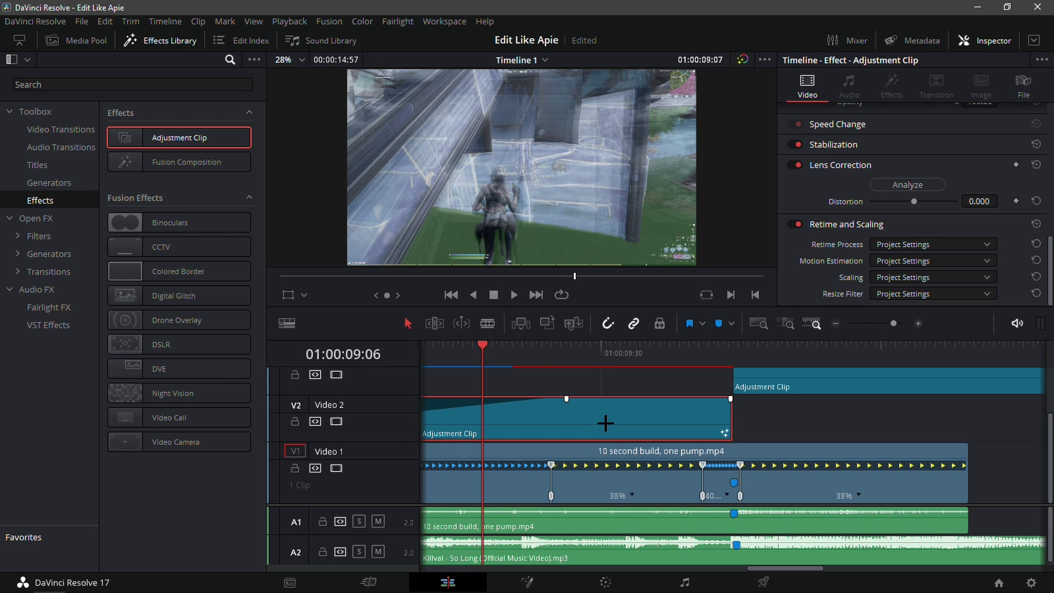
{"action": "key", "text": "Right"}
{"action": "key", "text": "Right"}
{"action": "key", "text": "Right"}
{"action": "key", "text": "Right"}
{"action": "key", "text": "Right"}
{"action": "key", "text": "Right"}
{"action": "key", "text": "Right"}
{"action": "key", "text": "Right"}
{"action": "key", "text": "Right"}
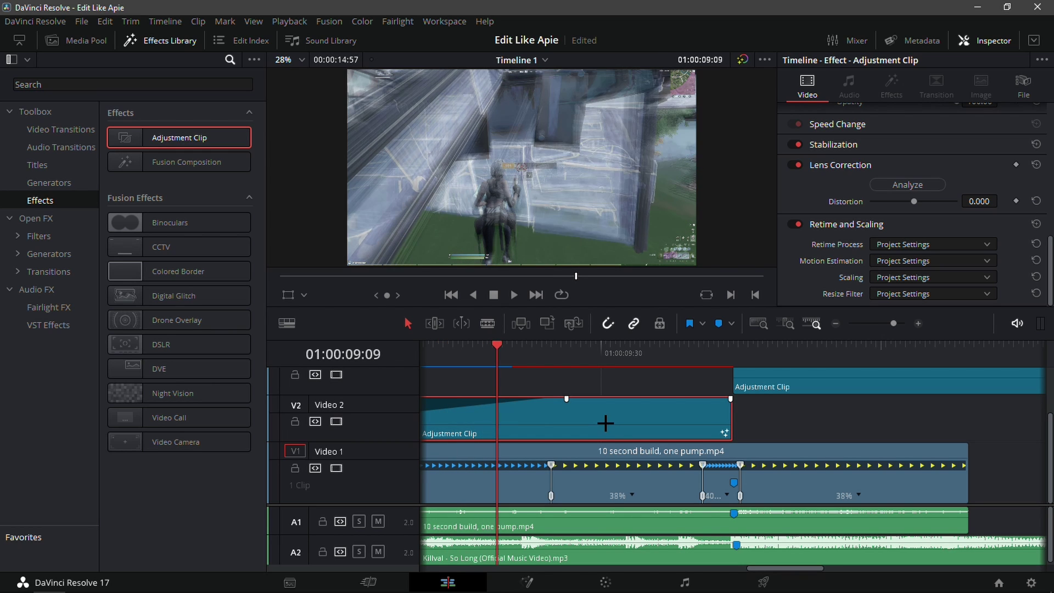
{"action": "key", "text": "Right"}
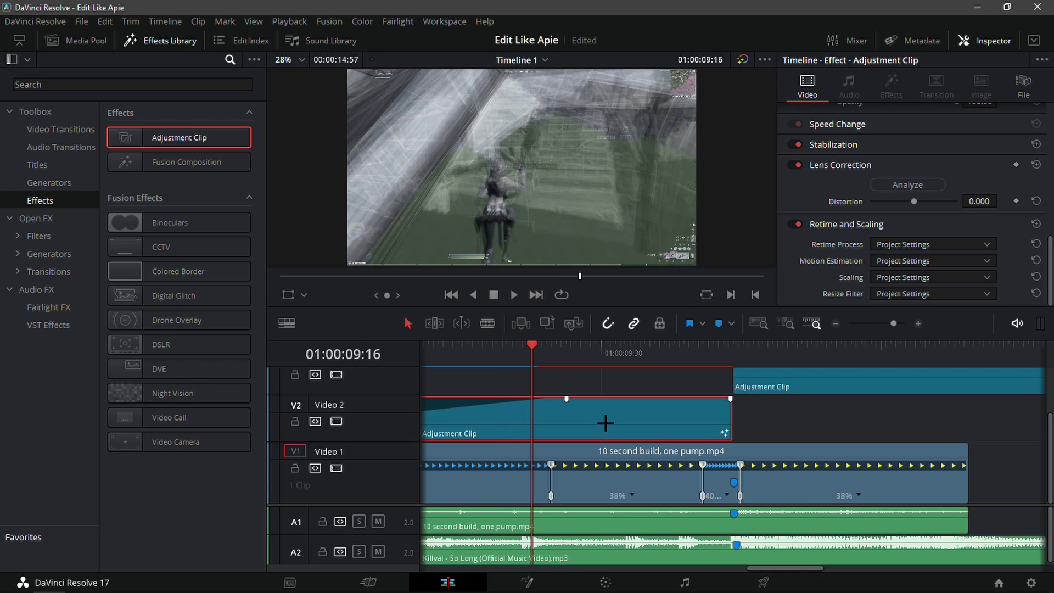
{"action": "key", "text": "Right"}
Move the Video 3 adjustment clip so it starts at the playhead, 01:00:09:17, near the first speed point.
{"action": "key", "text": "ctrl+r"}
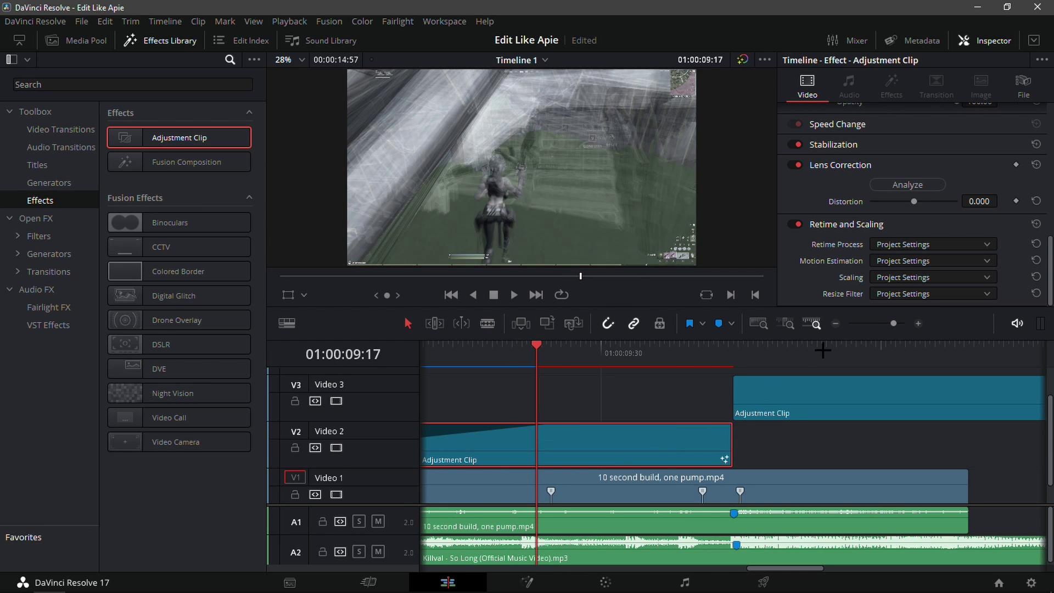
{"action": "left_click", "coordinate": [834, 323]}
{"action": "key", "text": "ctrl+r"}
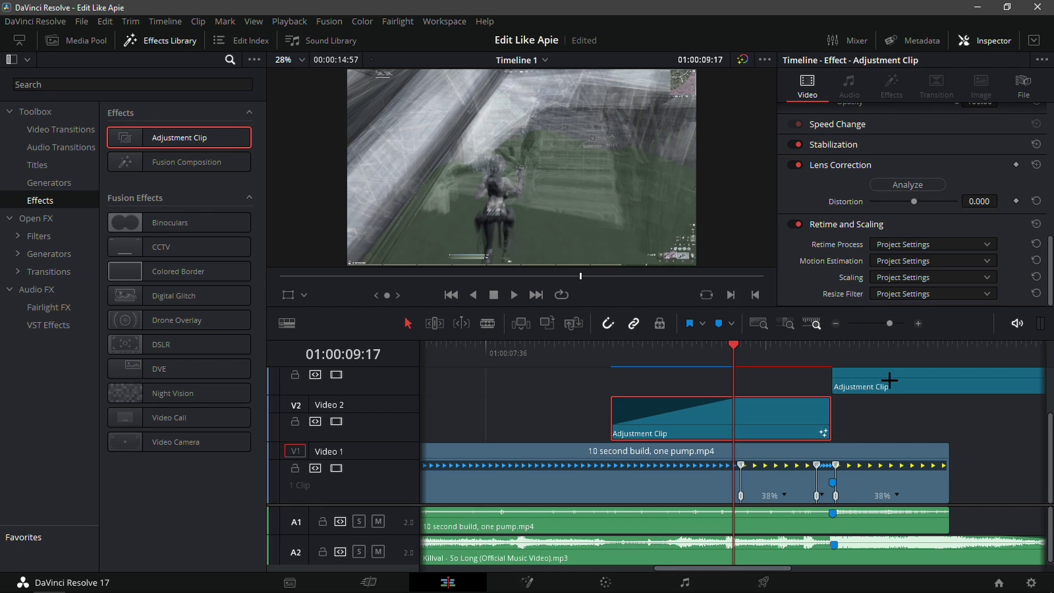
{"action": "left_click_drag", "start_coordinate": [876, 386], "coordinate": [778, 385]}
{"action": "left_click", "coordinate": [835, 324]}
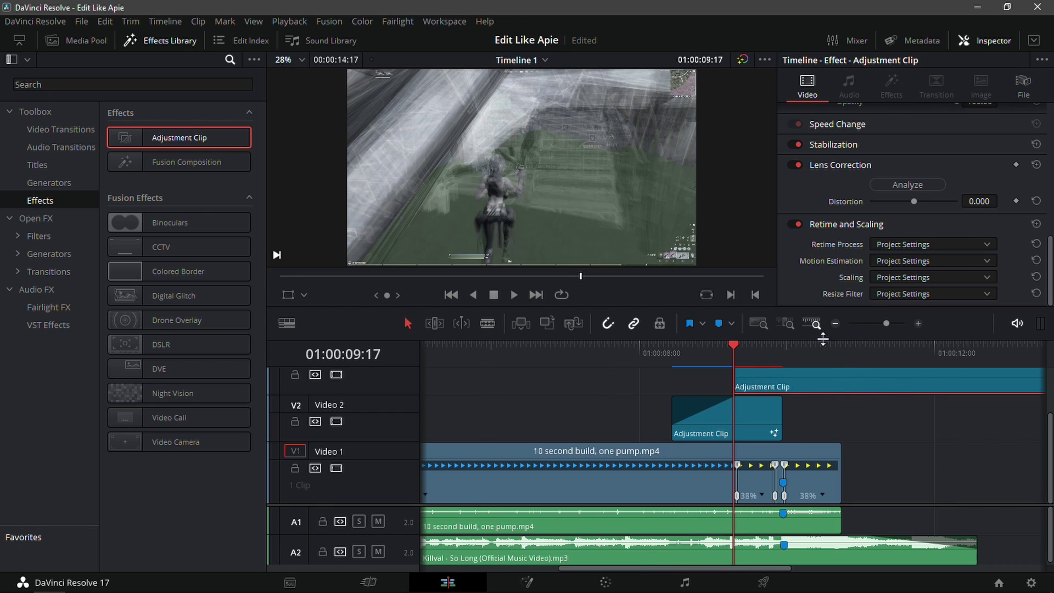
Split the Video 3 adjustment clip at the marker, 01:00:09:57, delete the part after it, and return to the clip's start.
{"action": "key", "text": "ctrl+r"}
{"action": "key", "text": "Down"}
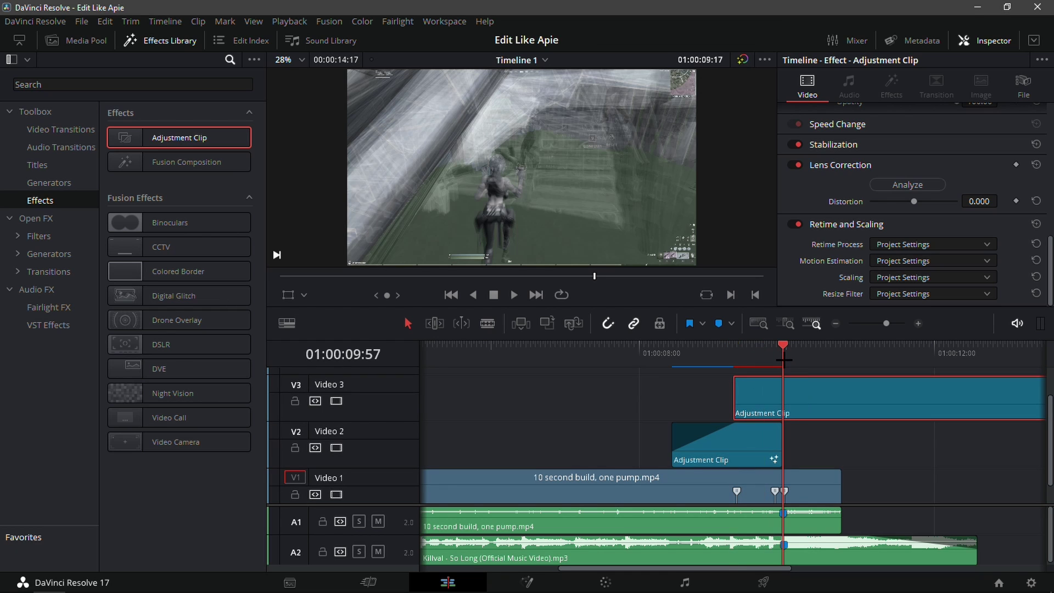
{"action": "key", "text": "ctrl+b"}
{"action": "left_click", "coordinate": [817, 393]}
{"action": "key", "text": "Delete"}
{"action": "key", "text": "Up"}
{"action": "left_click", "coordinate": [746, 382]}
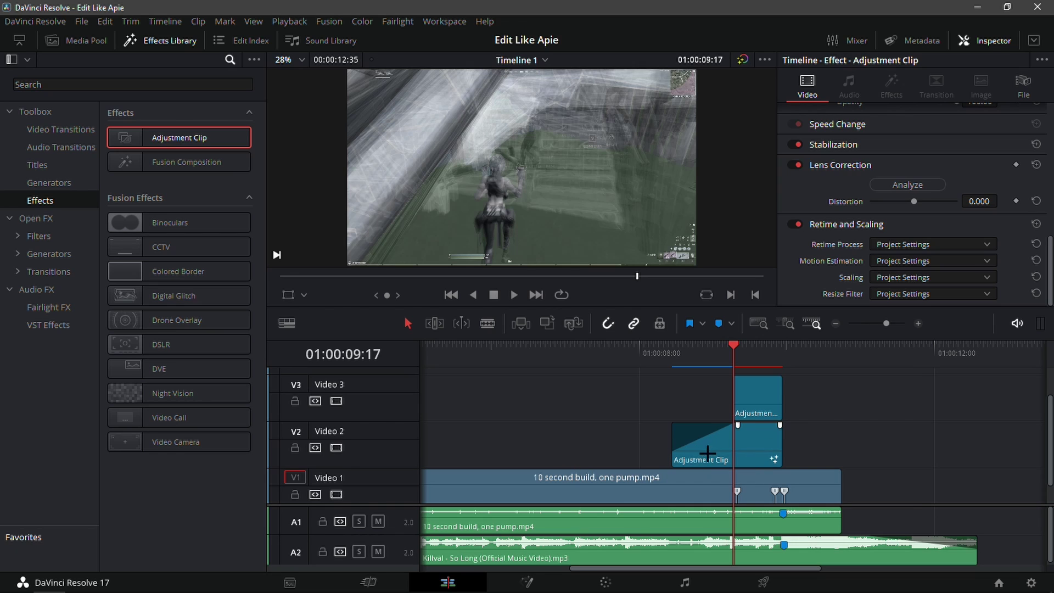
In the Fusion page, add VHS.setting from the Apie folder between MediaIn1 and MediaOut1 of the Video 3 adjustment clip.
{"action": "left_click", "coordinate": [918, 323]}
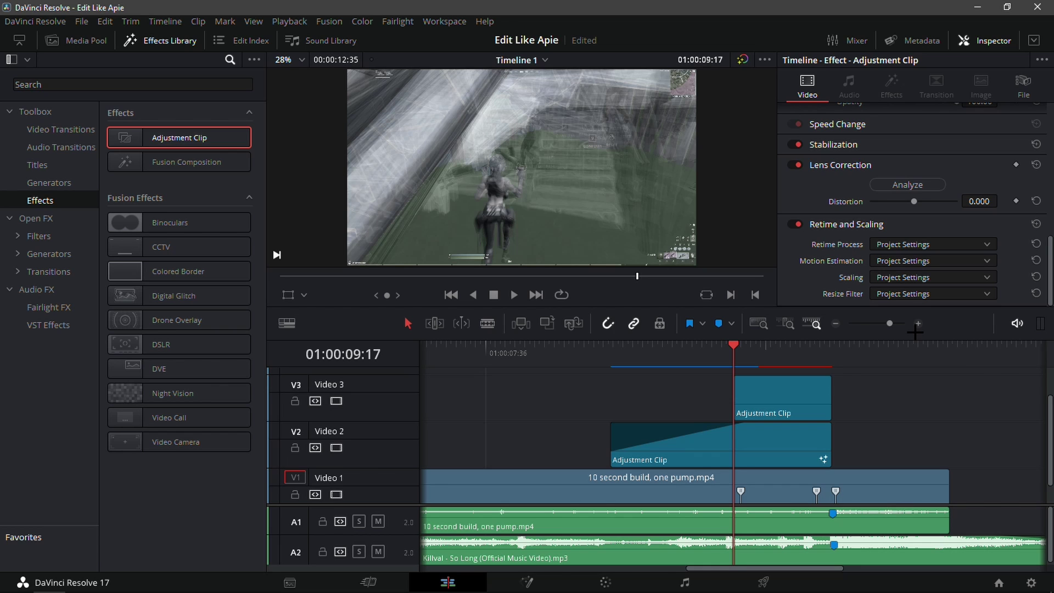
{"action": "mouse_move", "coordinate": [732, 366]}
{"action": "left_mouse_down"}
{"action": "mouse_move", "coordinate": [772, 367]}
{"action": "mouse_move", "coordinate": [727, 369]}
{"action": "left_mouse_up"}
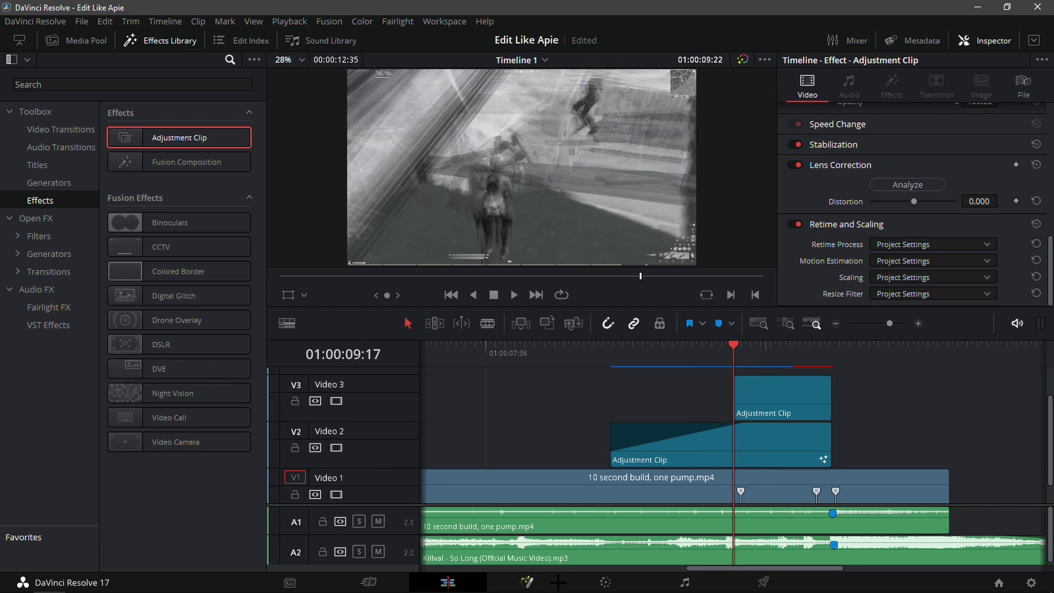
{"action": "left_click", "coordinate": [527, 582]}
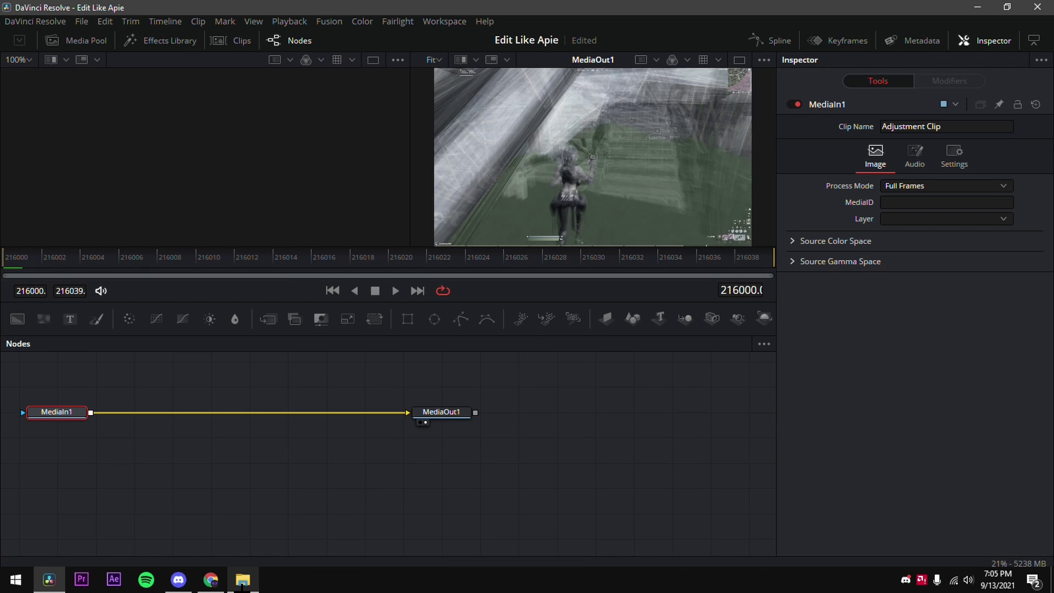
{"action": "left_click", "coordinate": [242, 581]}
{"action": "left_click_drag", "start_coordinate": [269, 157], "coordinate": [248, 425]}
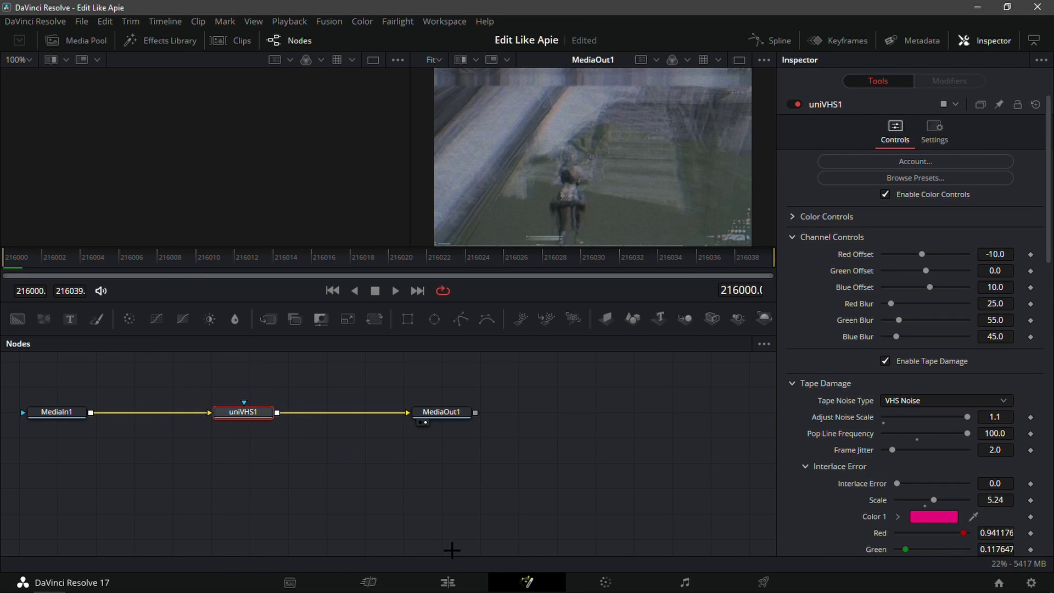
Back in the edit timeline, fade in the first half of the Video 3 adjustment clip and preview up to 01:00:09:48.
{"action": "left_click", "coordinate": [450, 581]}
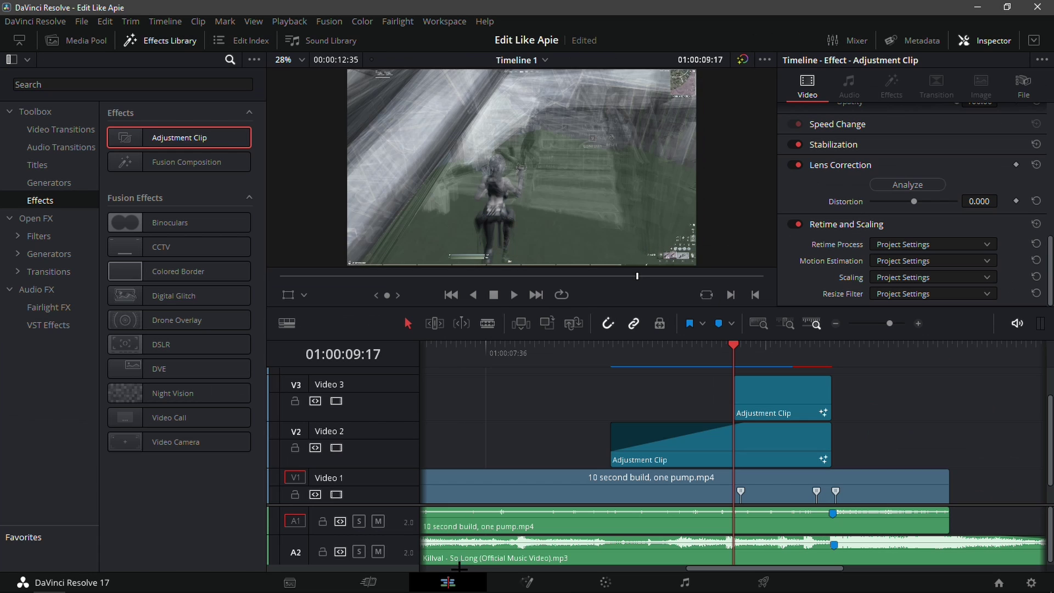
{"action": "left_click_drag", "start_coordinate": [735, 378], "coordinate": [785, 379]}
{"action": "left_click_drag", "start_coordinate": [737, 354], "coordinate": [811, 363]}
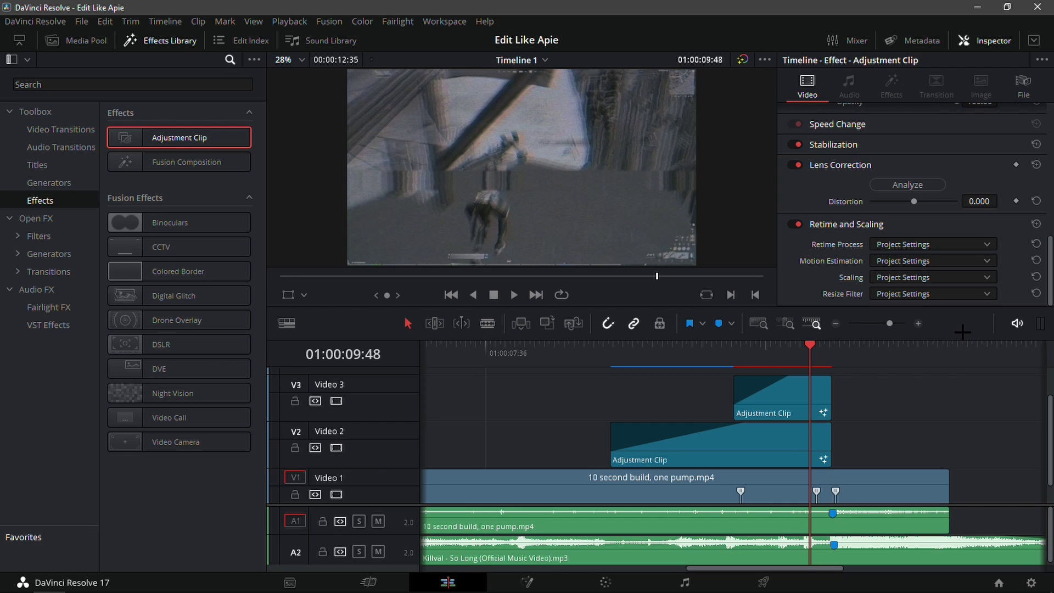
Place lightleaks_04.mov from the Apie folder on Video 4, starting at 01:00:08:27 with the first adjustment clip.
{"action": "key", "text": "ctrl+r"}
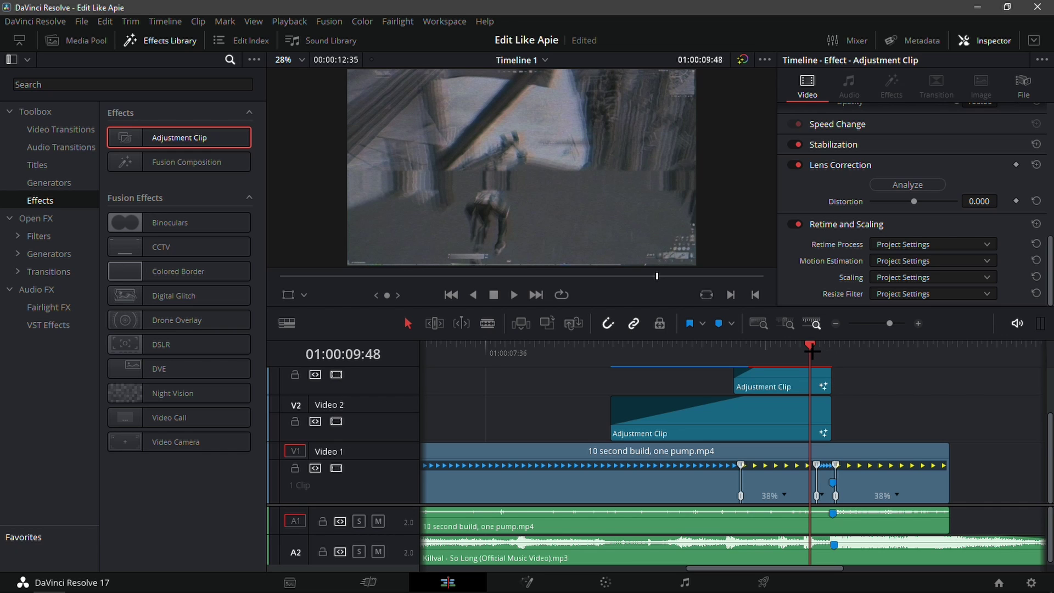
{"action": "left_click_drag", "start_coordinate": [811, 349], "coordinate": [630, 360]}
{"action": "left_click", "coordinate": [837, 326]}
{"action": "left_click", "coordinate": [837, 325]}
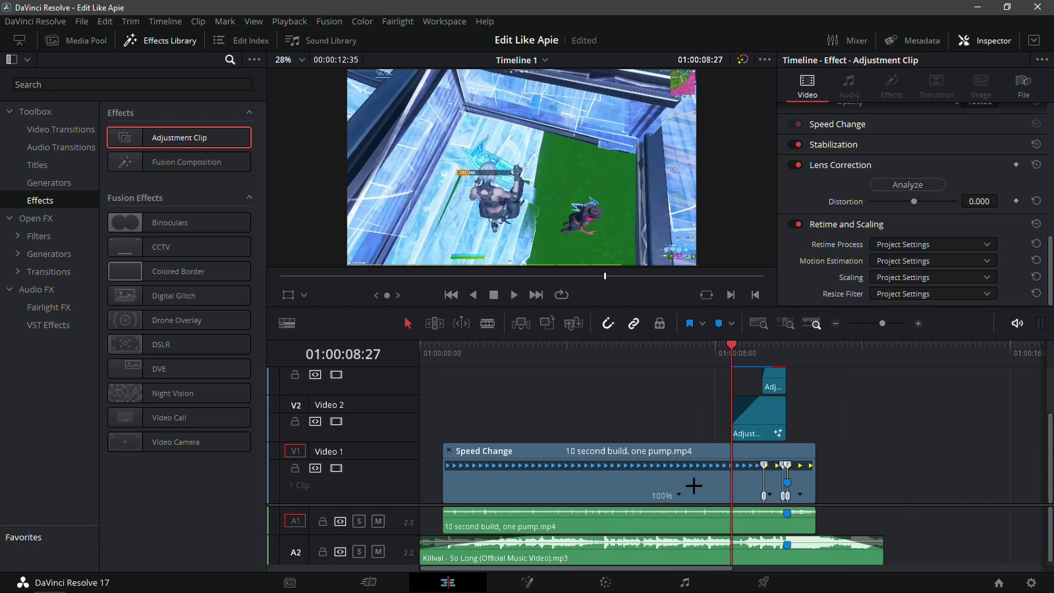
{"action": "scroll", "coordinate": [823, 511], "scroll_direction": "up", "scroll_amount": 1}
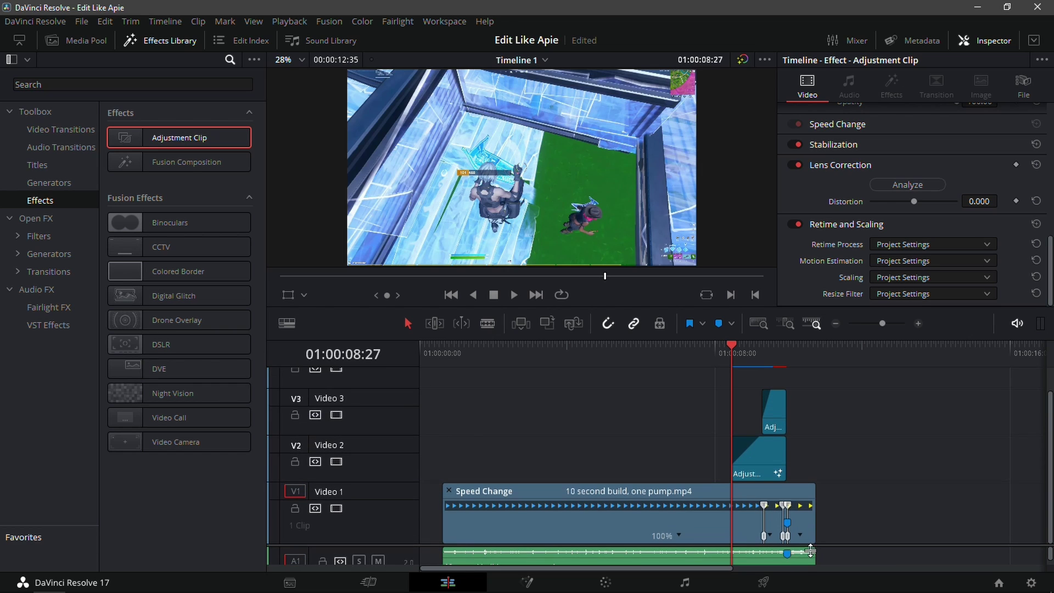
{"action": "left_click", "coordinate": [247, 582]}
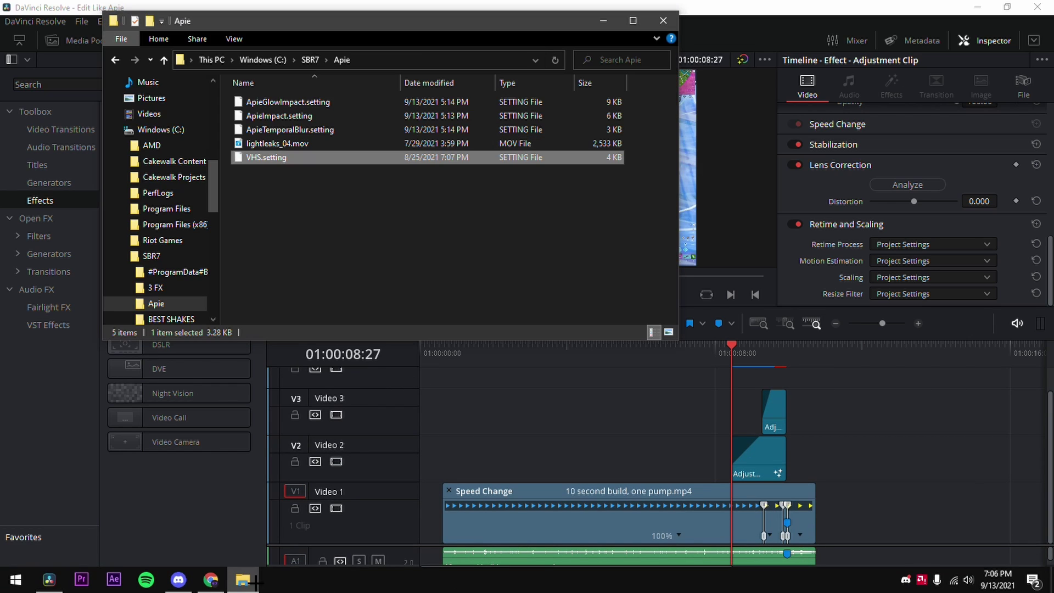
{"action": "left_click_drag", "start_coordinate": [277, 140], "coordinate": [740, 384]}
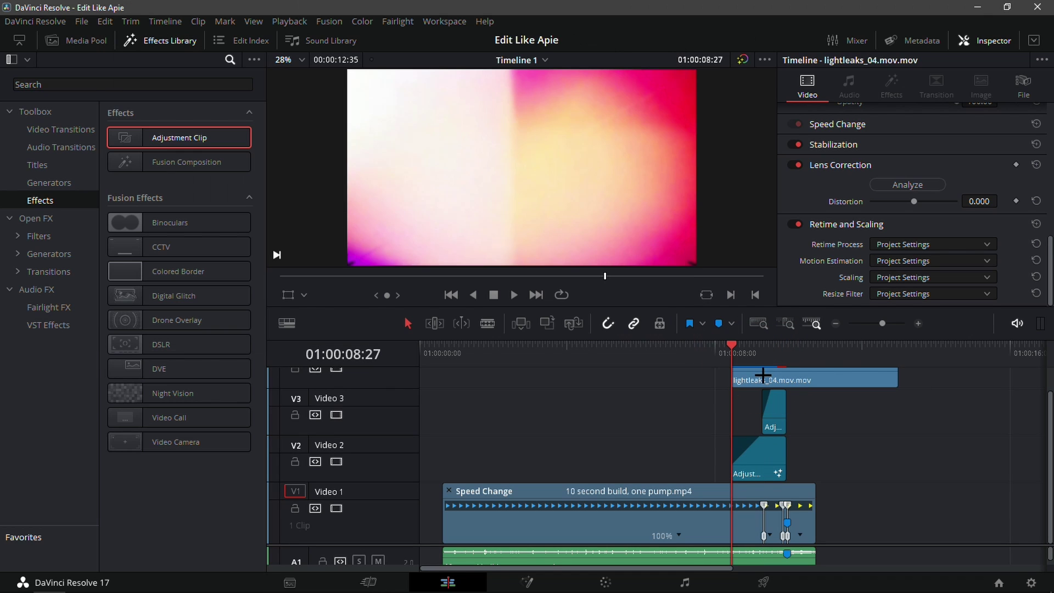
Trim the end of the light leak clip to line up with the end of the adjustment clips below.
{"action": "left_click", "coordinate": [835, 323]}
{"action": "mouse_move", "coordinate": [878, 323]}
{"action": "left_mouse_down"}
{"action": "mouse_move", "coordinate": [900, 324]}
{"action": "mouse_move", "coordinate": [885, 328]}
{"action": "left_mouse_up"}
{"action": "left_click_drag", "start_coordinate": [1009, 382], "coordinate": [827, 381]}
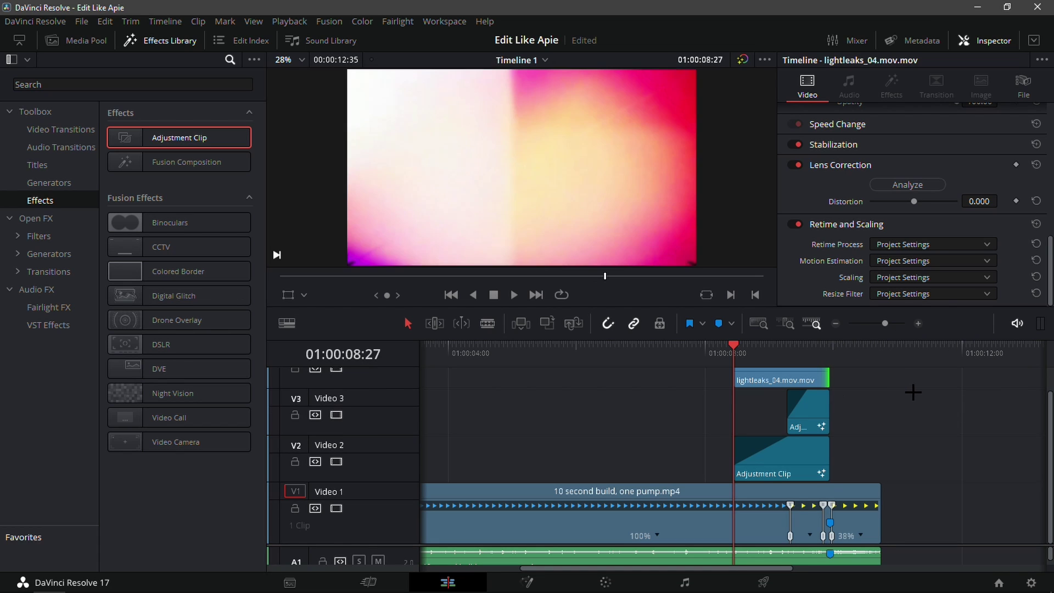
Set the light leak clip's composite mode to Add and its opacity to 17.
{"action": "left_click", "coordinate": [767, 380]}
{"action": "scroll", "coordinate": [922, 215], "scroll_direction": "up", "scroll_amount": 10}
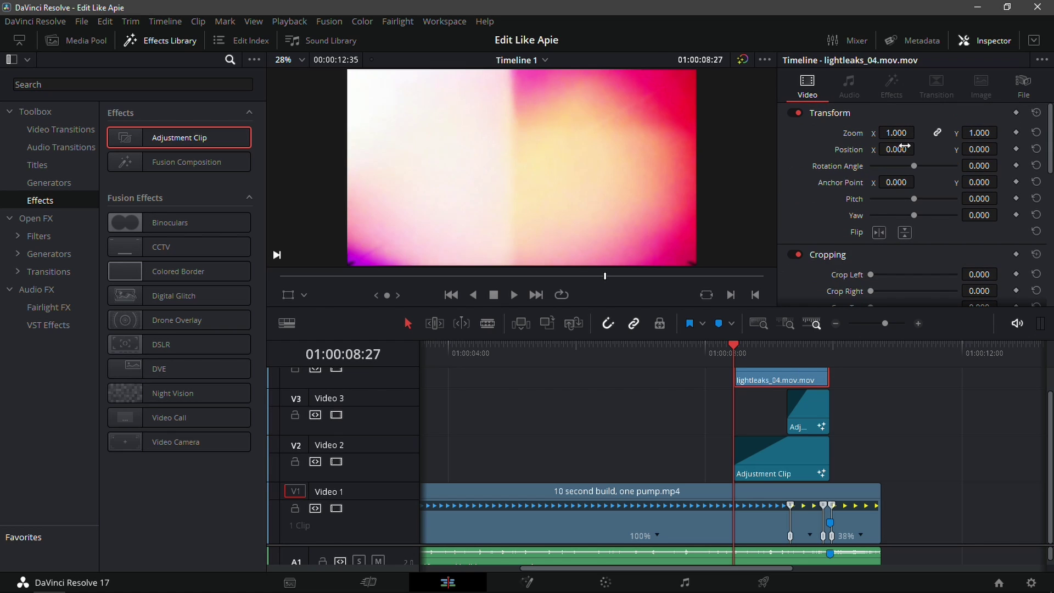
{"action": "scroll", "coordinate": [892, 170], "scroll_direction": "down", "scroll_amount": 5}
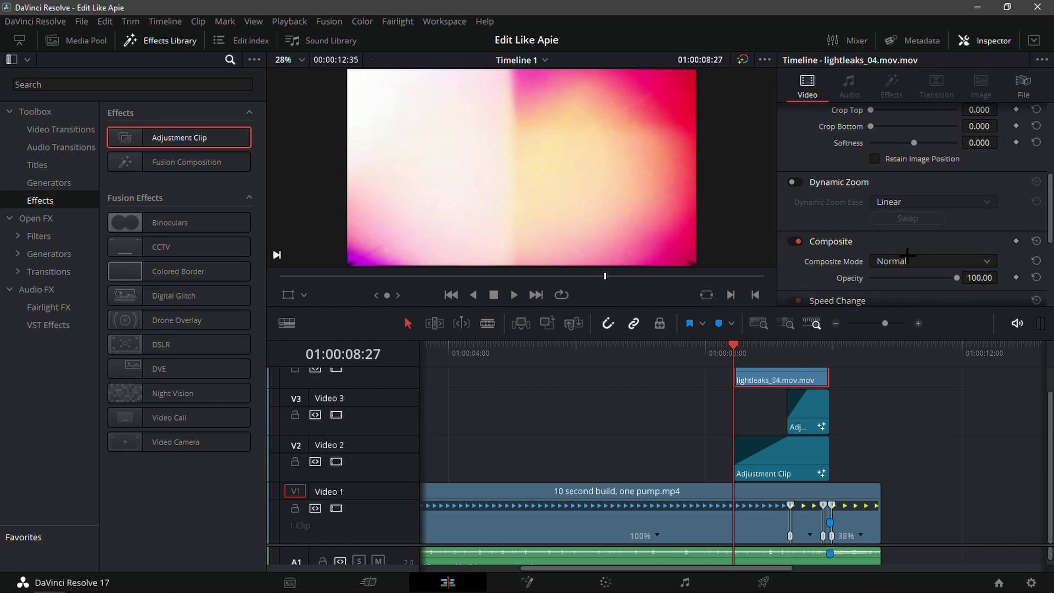
{"action": "left_click", "coordinate": [916, 261]}
{"action": "left_click", "coordinate": [889, 311]}
{"action": "left_click", "coordinate": [911, 266]}
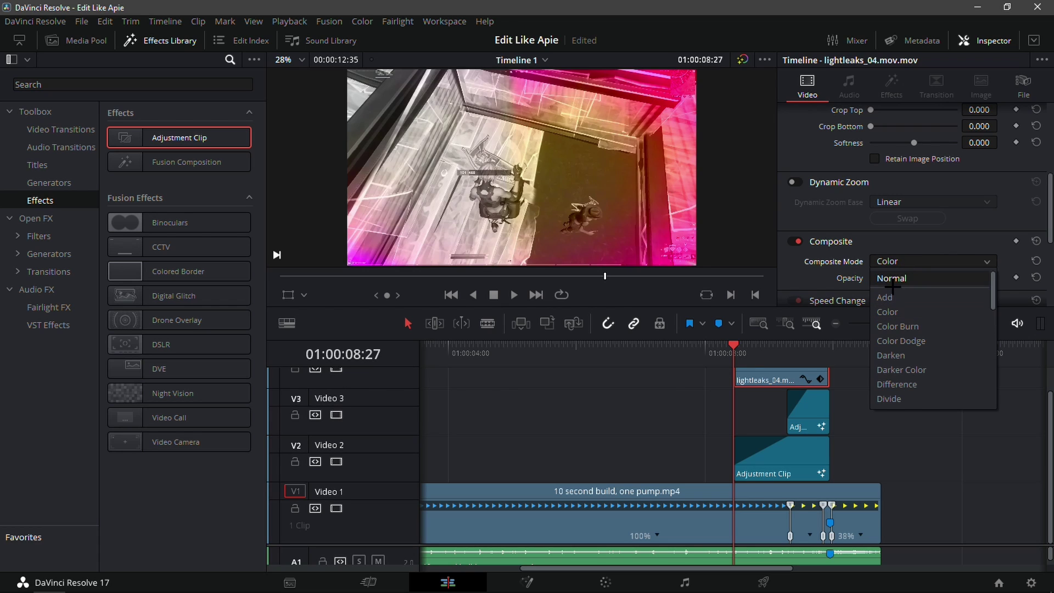
{"action": "left_click", "coordinate": [895, 297]}
{"action": "left_click", "coordinate": [980, 277]}
{"action": "key", "text": "BackSpace"}
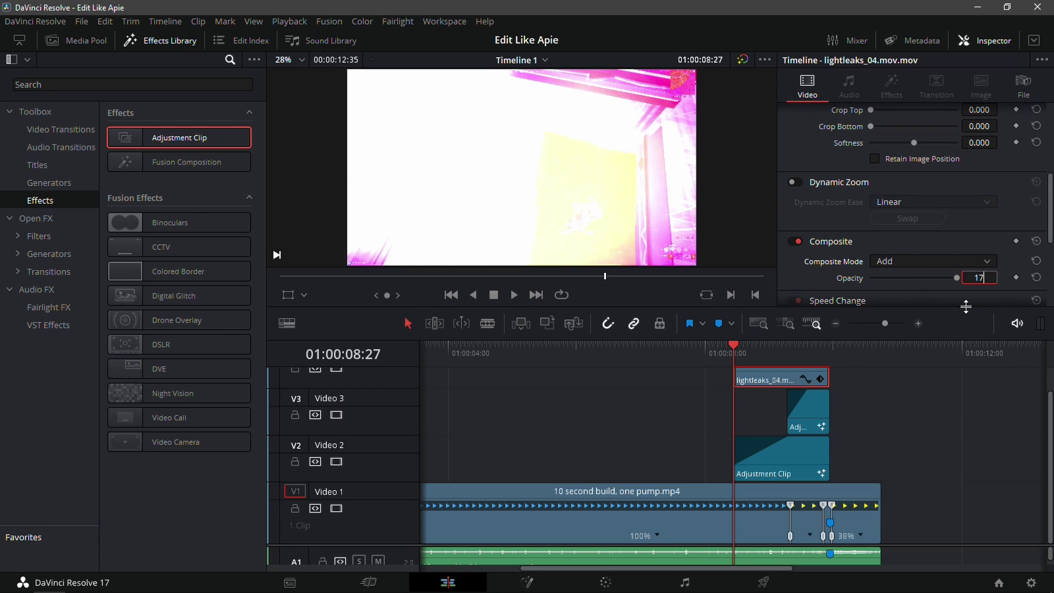
{"action": "type", "text": "17"}
{"action": "key", "text": "Return"}
Fade in roughly the first half of the light leak clip and preview the stacked effects up to 01:00:09:39.
{"action": "scroll", "coordinate": [786, 405], "scroll_direction": "up", "scroll_amount": 2}
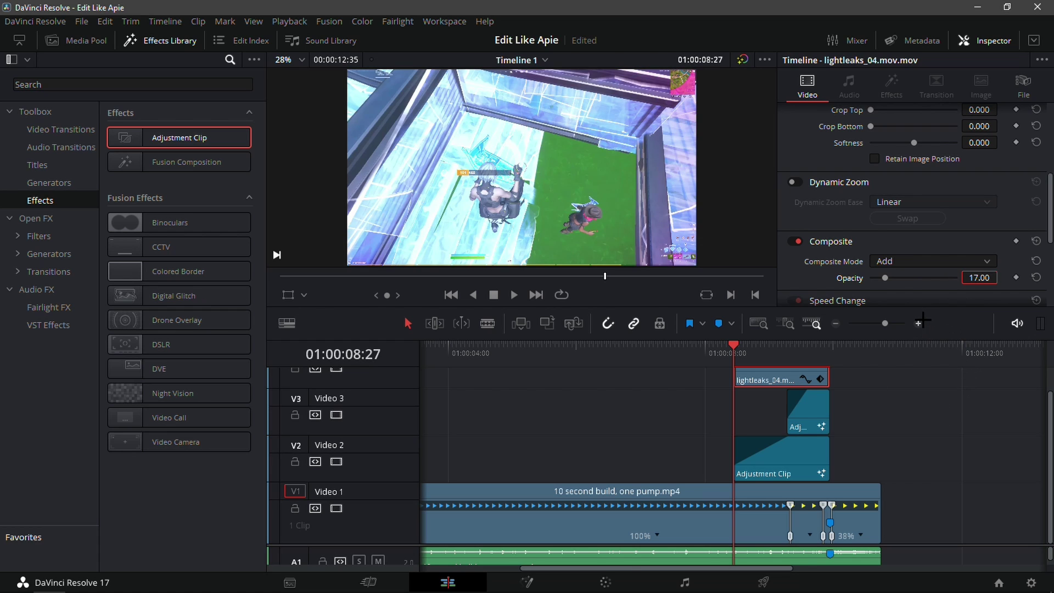
{"action": "scroll", "coordinate": [786, 405], "scroll_direction": "up", "scroll_amount": 1}
{"action": "left_click_drag", "start_coordinate": [741, 375], "coordinate": [825, 374]}
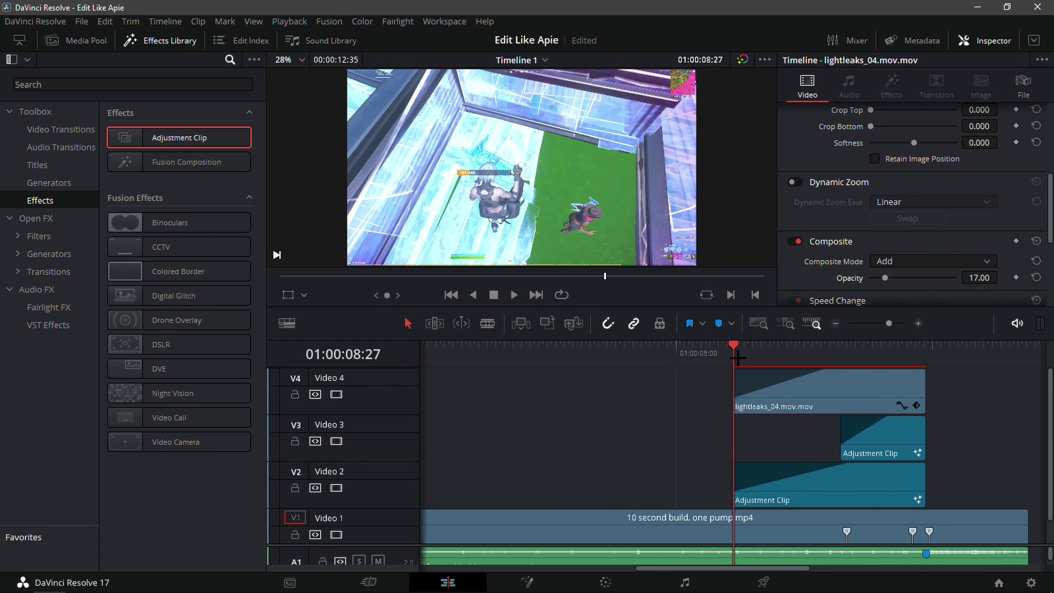
{"action": "left_click_drag", "start_coordinate": [733, 352], "coordinate": [886, 361]}
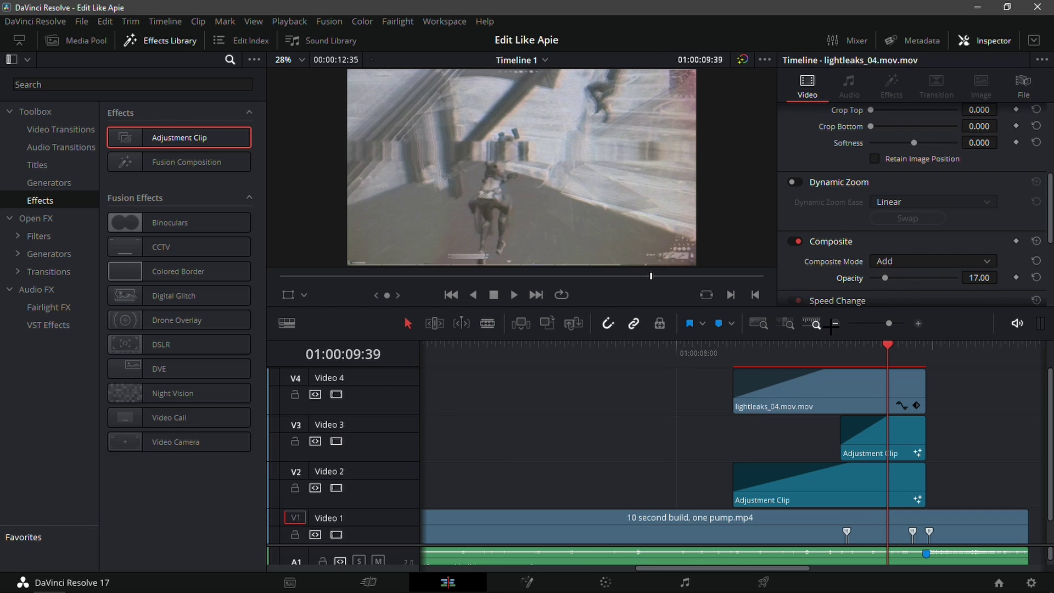
Add another adjustment clip on Video 2 starting at the marker, 01:00:09:57, directly after the first one.
{"action": "left_click", "coordinate": [845, 323]}
{"action": "key", "text": "ctrl+r"}
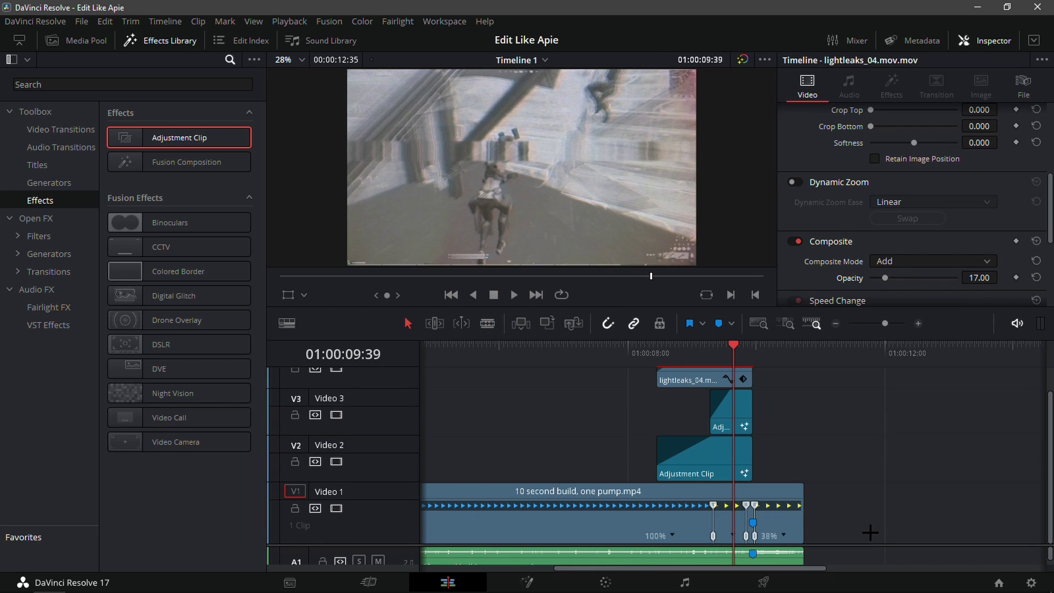
{"action": "scroll", "coordinate": [752, 445], "scroll_direction": "down", "scroll_amount": 1}
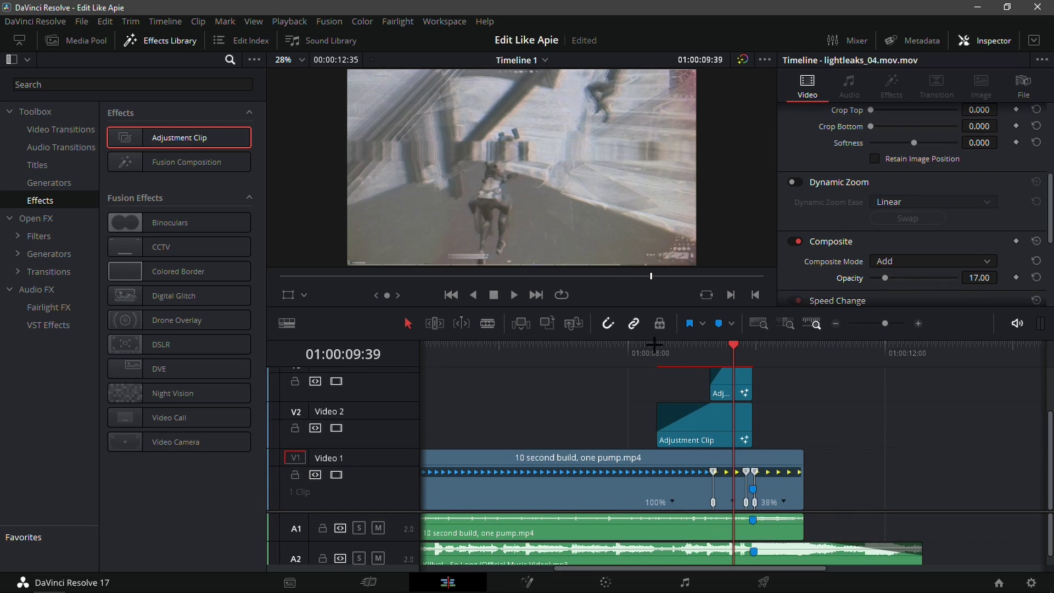
{"action": "left_click_drag", "start_coordinate": [582, 338], "coordinate": [583, 315]}
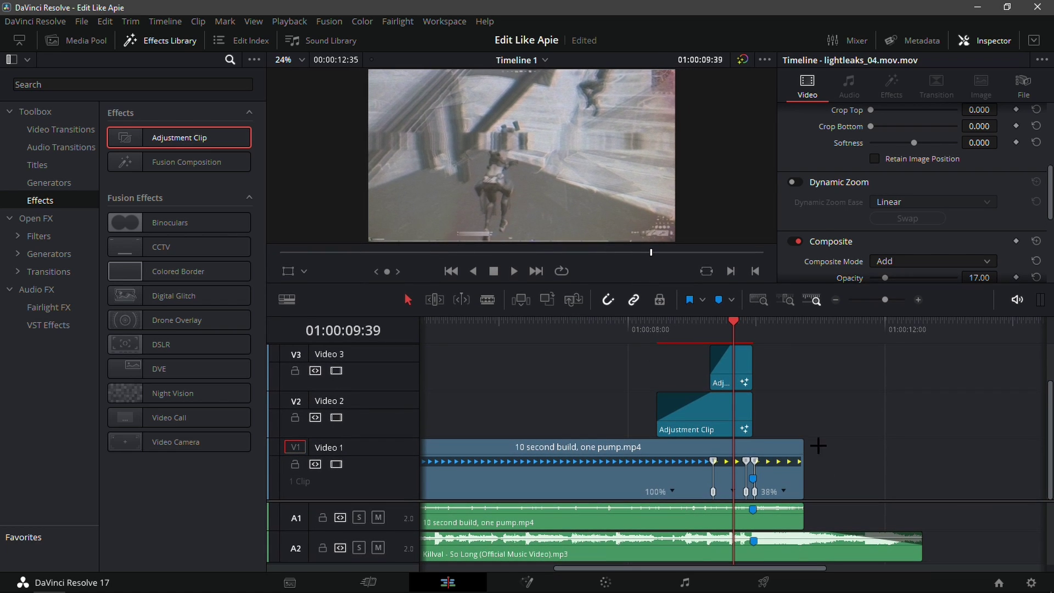
{"action": "left_click", "coordinate": [753, 329]}
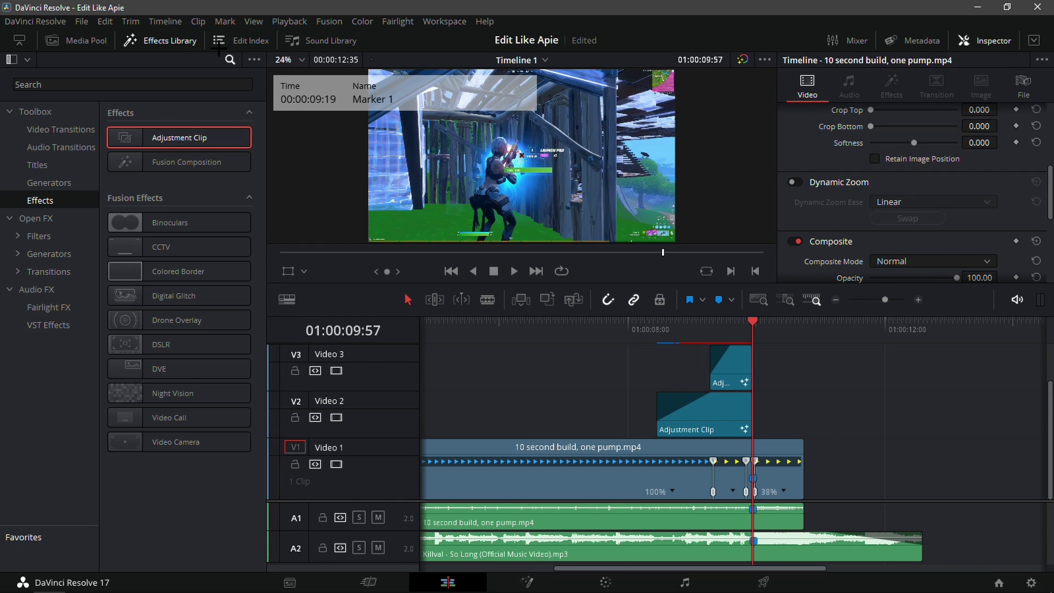
{"action": "left_click_drag", "start_coordinate": [144, 138], "coordinate": [762, 421]}
Split the new Video 2 adjustment clip at the end of the gameplay clip and delete the excess.
{"action": "left_click", "coordinate": [771, 415]}
{"action": "mouse_move", "coordinate": [752, 318]}
{"action": "left_mouse_down"}
{"action": "mouse_move", "coordinate": [804, 319]}
{"action": "mouse_move", "coordinate": [752, 320]}
{"action": "left_mouse_up"}
{"action": "key", "text": "ctrl+backslash"}
{"action": "left_click", "coordinate": [828, 415]}
{"action": "key", "text": "Delete"}
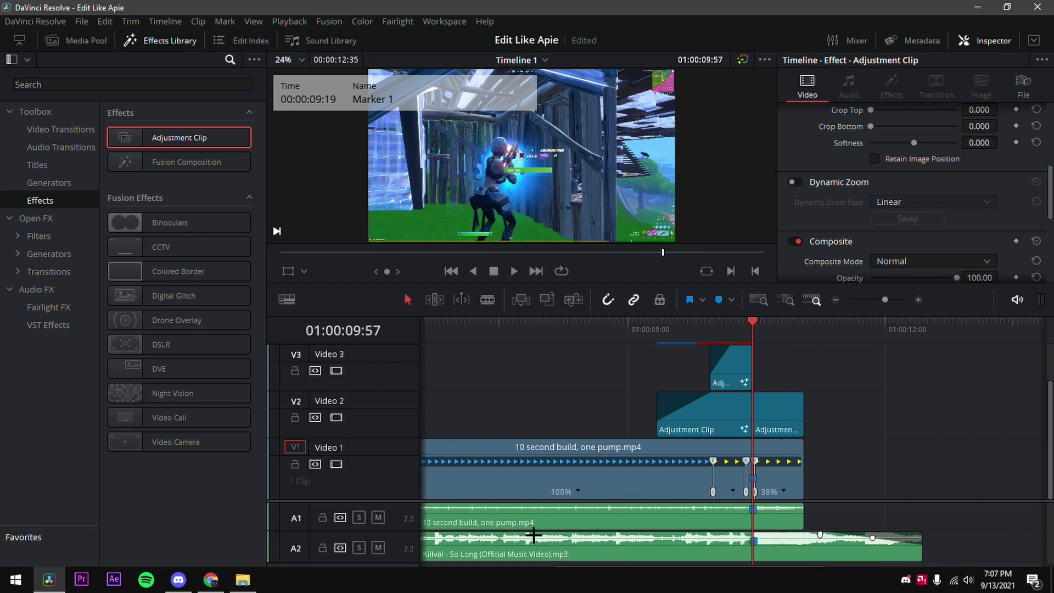
Add ApieImpact.setting to the second Video 2 adjustment clip's Fusion composition and wire its shake and flicker nodes between MediaIn1 and MediaOut1.
{"action": "left_click", "coordinate": [526, 582]}
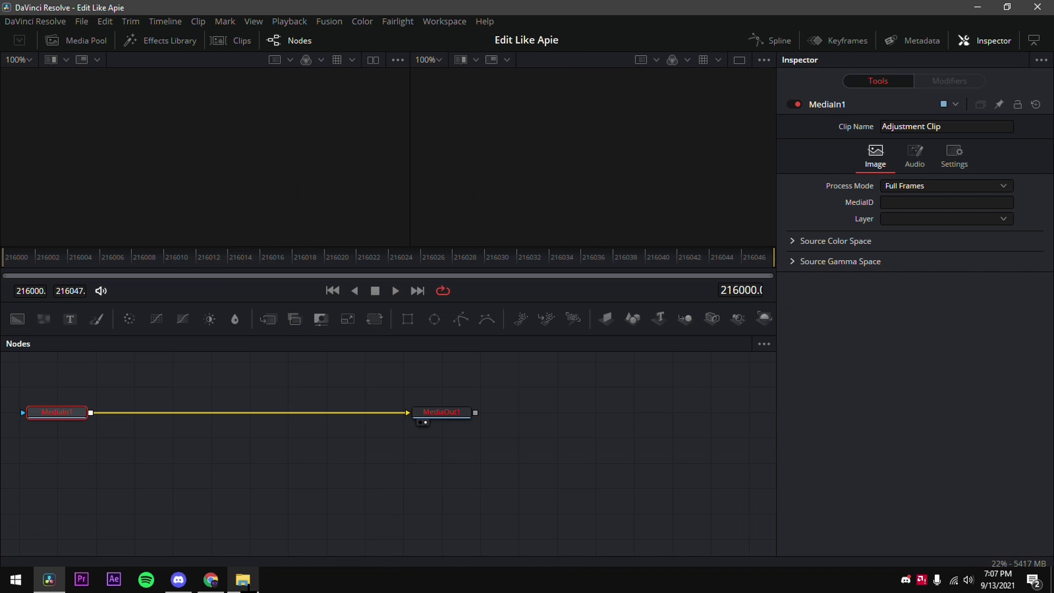
{"action": "left_click", "coordinate": [242, 579]}
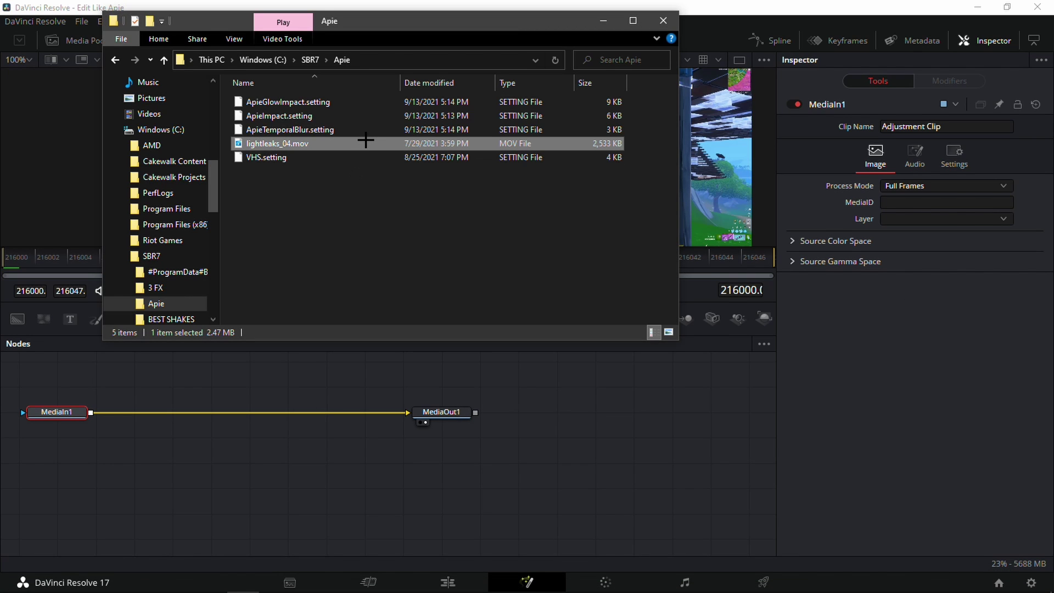
{"action": "left_click_drag", "start_coordinate": [274, 115], "coordinate": [186, 451]}
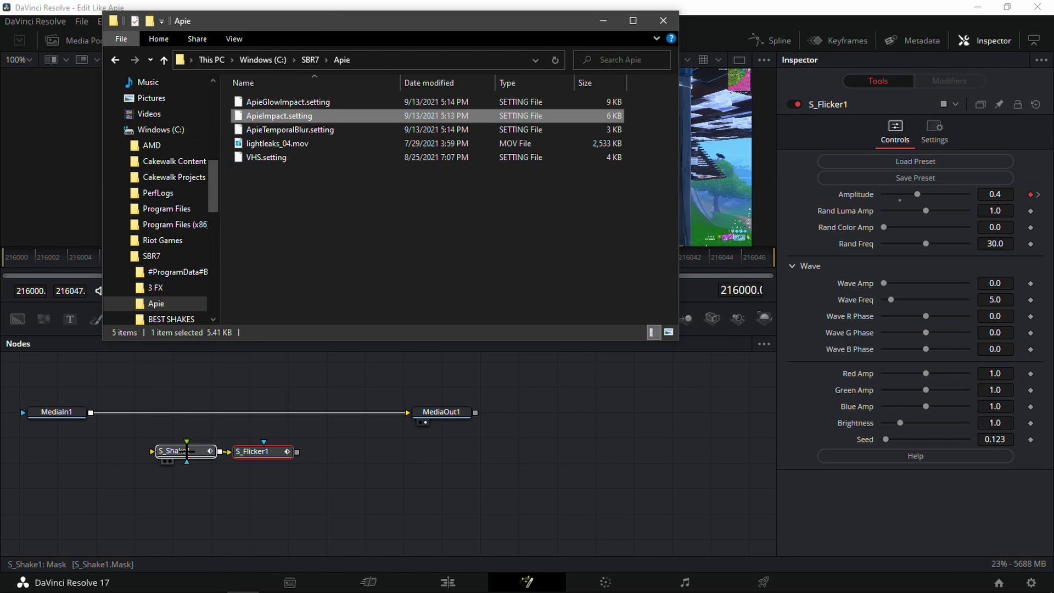
{"action": "left_click_drag", "start_coordinate": [396, 412], "coordinate": [152, 451]}
{"action": "left_click_drag", "start_coordinate": [297, 451], "coordinate": [408, 412]}
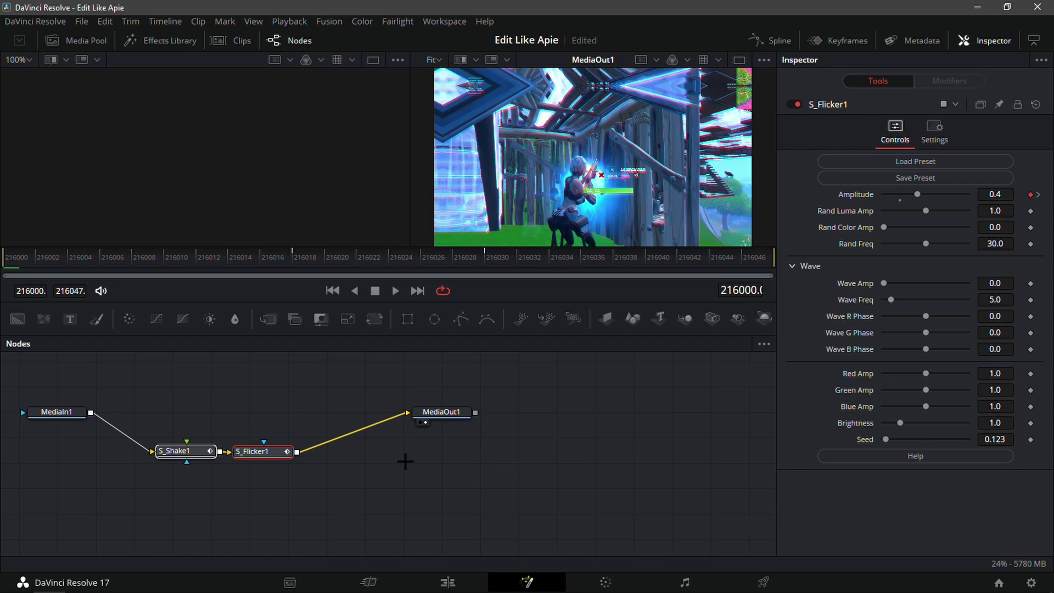
Try ApieGlowImpact.setting instead, deleting the first shake and flicker nodes and wiring the glow chain between MediaIn1 and MediaOut1.
{"action": "key", "text": "alt+Tab"}
{"action": "left_click_drag", "start_coordinate": [257, 102], "coordinate": [420, 474]}
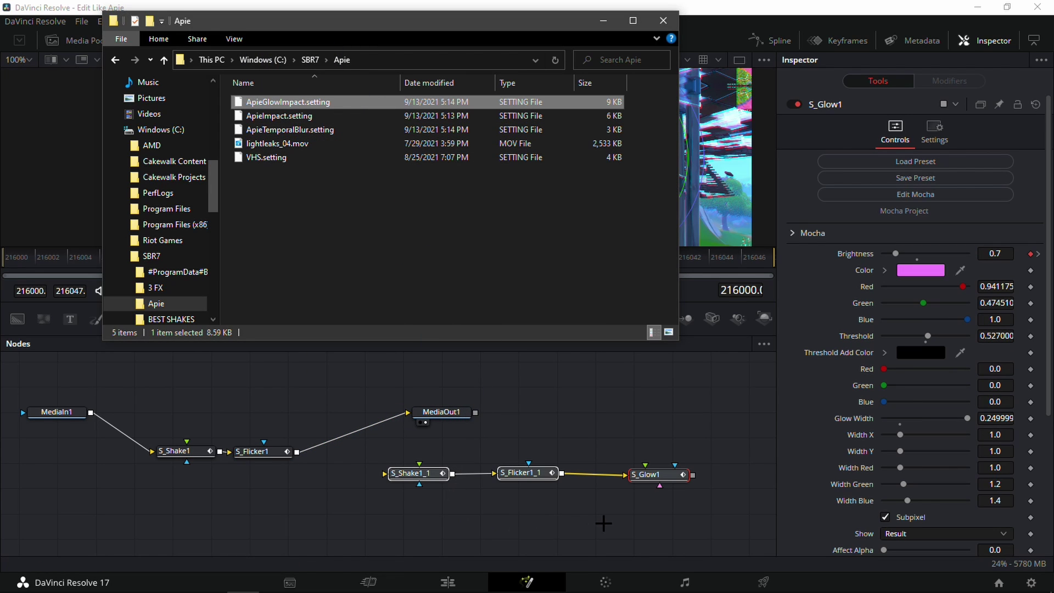
{"action": "key", "text": "alt+Tab"}
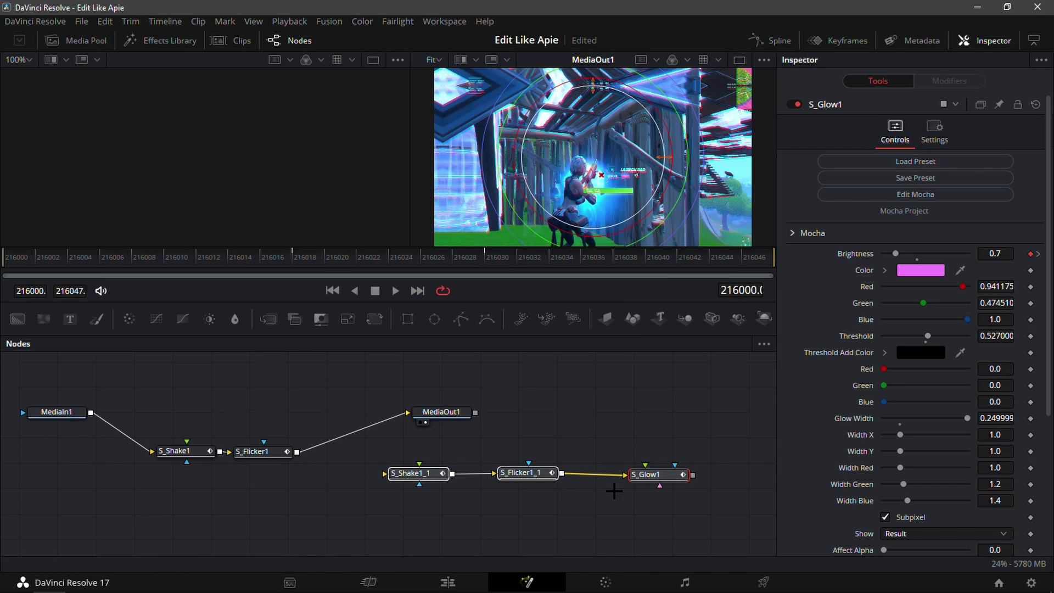
{"action": "left_click", "coordinate": [243, 454]}
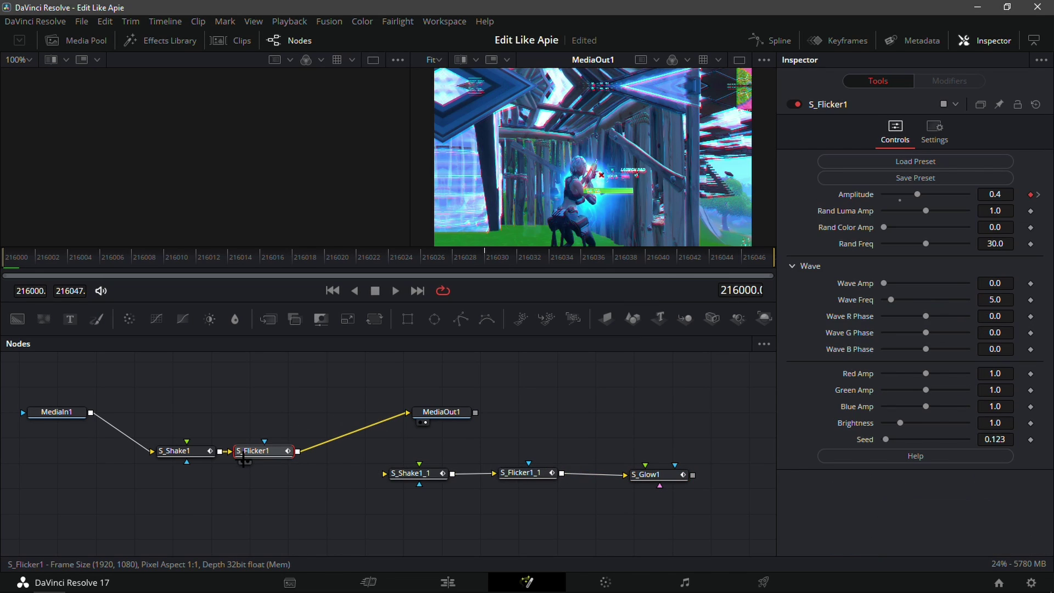
{"action": "left_click", "coordinate": [203, 449], "text": "ctrl"}
{"action": "key", "text": "Delete"}
{"action": "left_click_drag", "start_coordinate": [405, 412], "coordinate": [404, 479]}
{"action": "left_click_drag", "start_coordinate": [692, 474], "coordinate": [477, 412]}
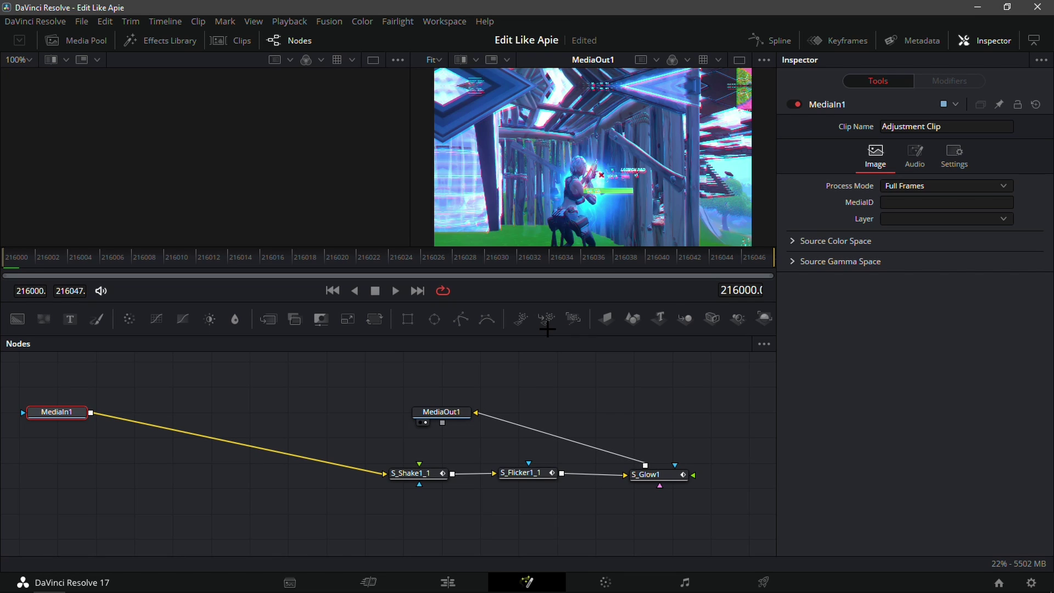
Undo the swap to the glow impact chain and delete the unconnected S_Shake1_1, S_Flicker1_1 and S_Glow1 nodes.
{"action": "key", "text": "ctrl+z"}
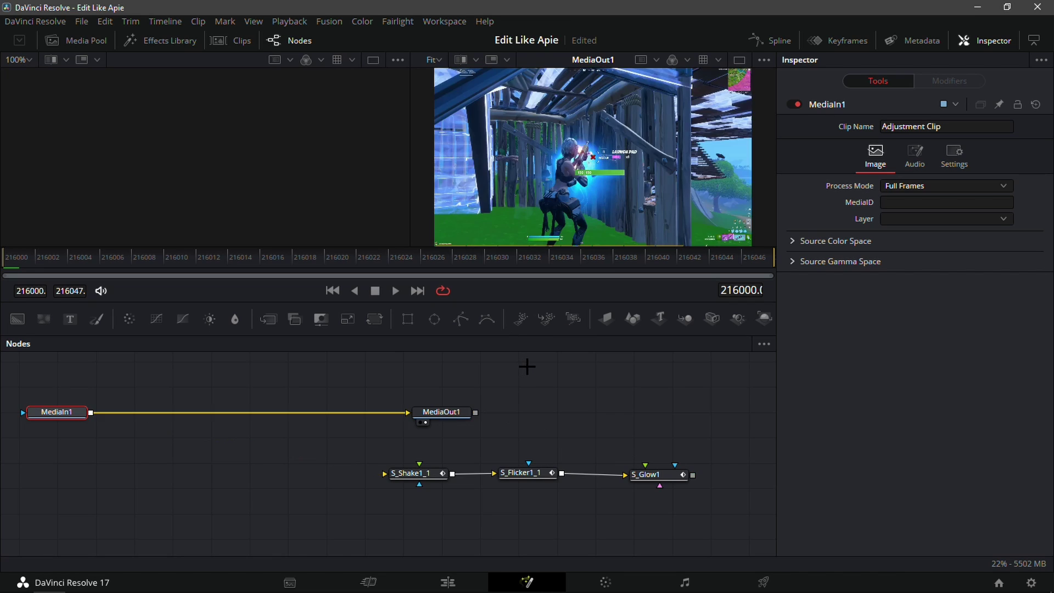
{"action": "key", "text": "ctrl+z"}
{"action": "key", "text": "ctrl+z"}
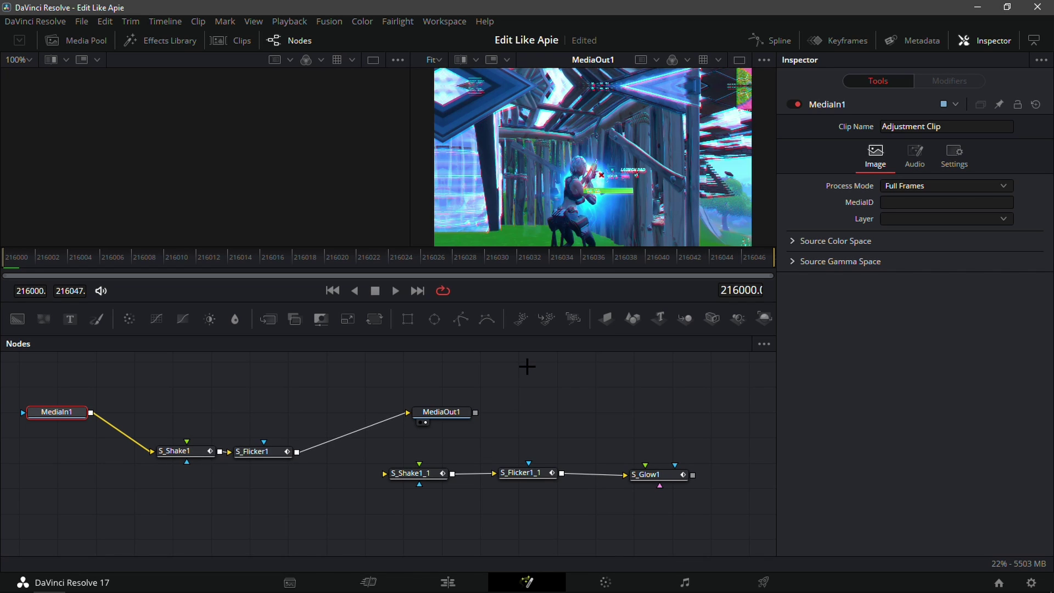
{"action": "left_click_drag", "start_coordinate": [700, 495], "coordinate": [370, 470]}
{"action": "key", "text": "Delete"}
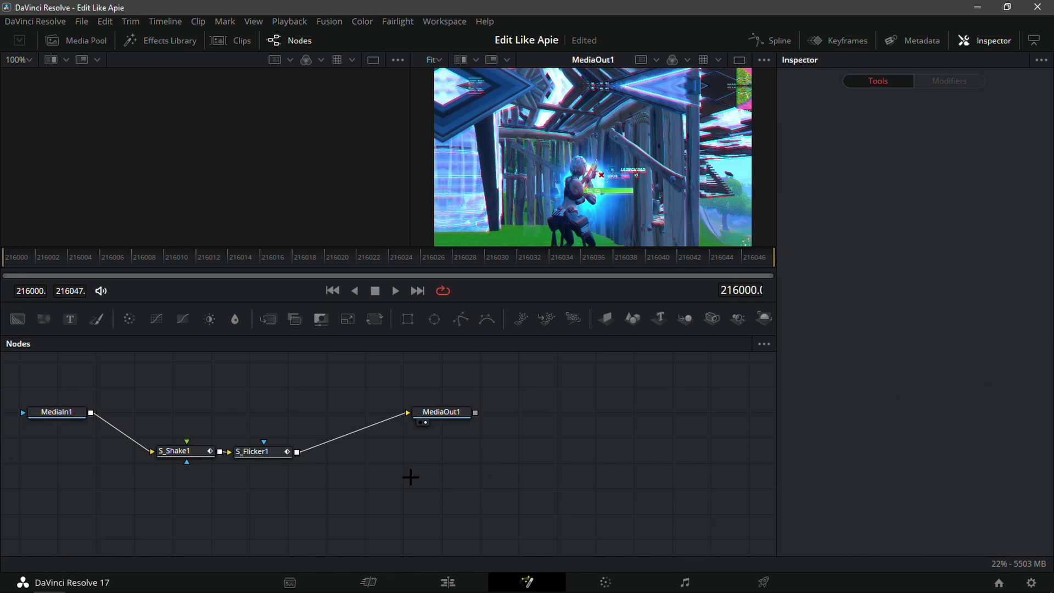
Return to the edit timeline and apply the Magic Bullet Looks effect to the Video 5 adjustment clip, showing its effect settings.
{"action": "left_click", "coordinate": [448, 582]}
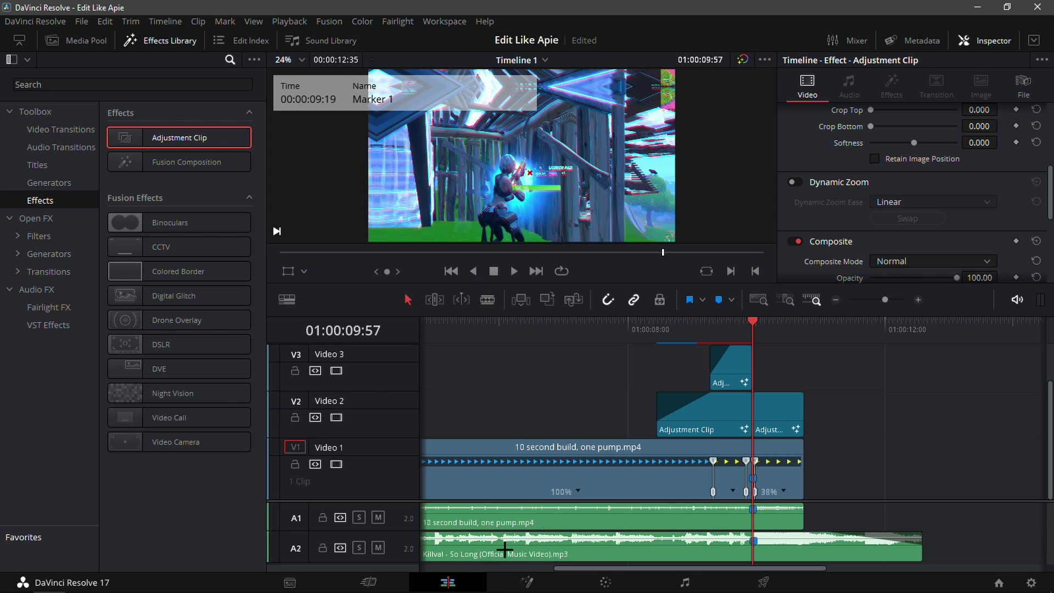
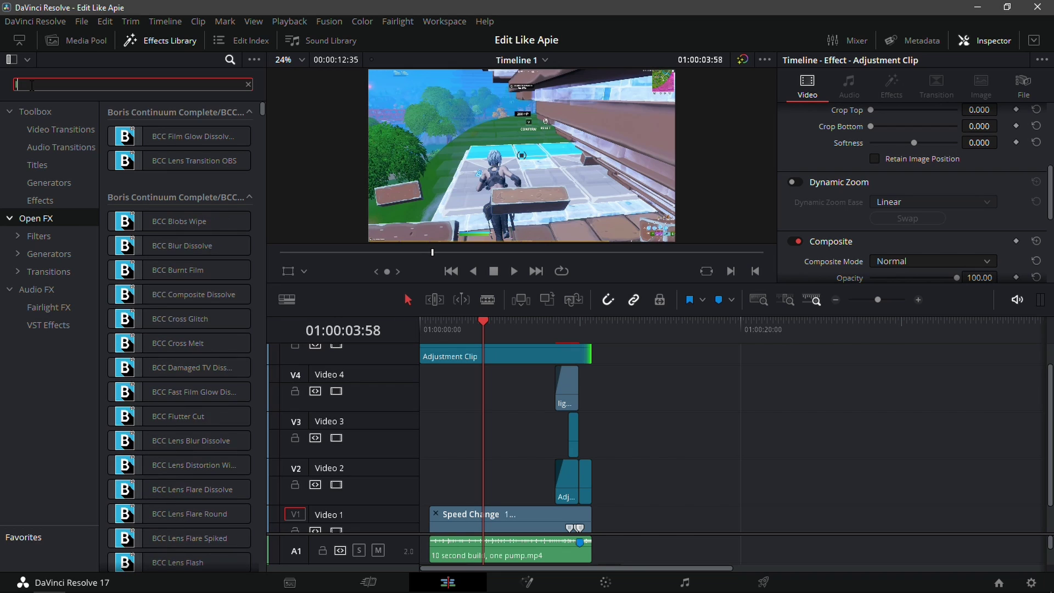
{"action": "left_click_drag", "start_coordinate": [145, 196], "coordinate": [478, 357]}
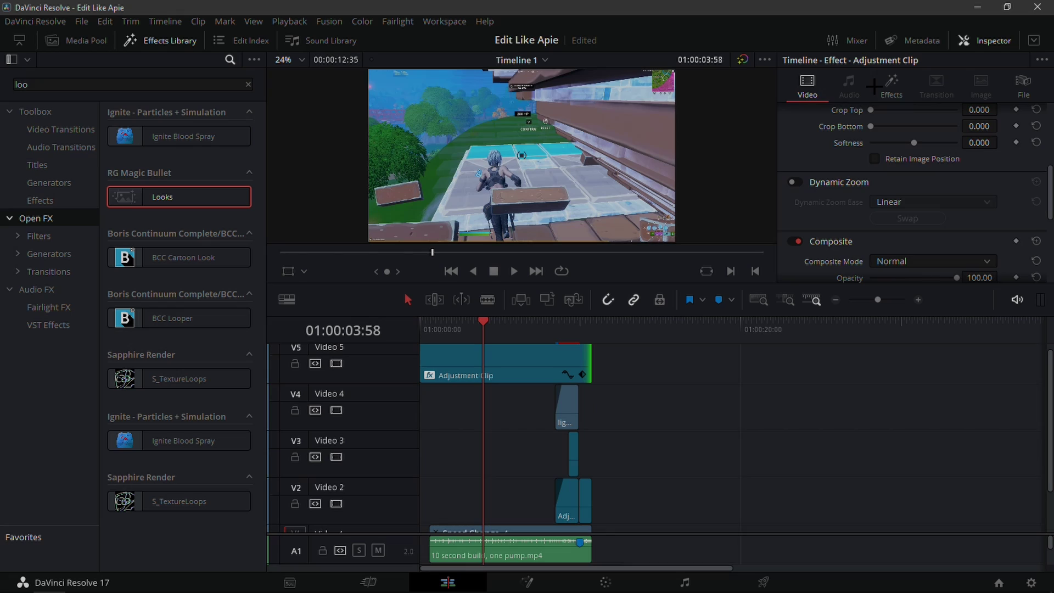
{"action": "left_click", "coordinate": [893, 87]}
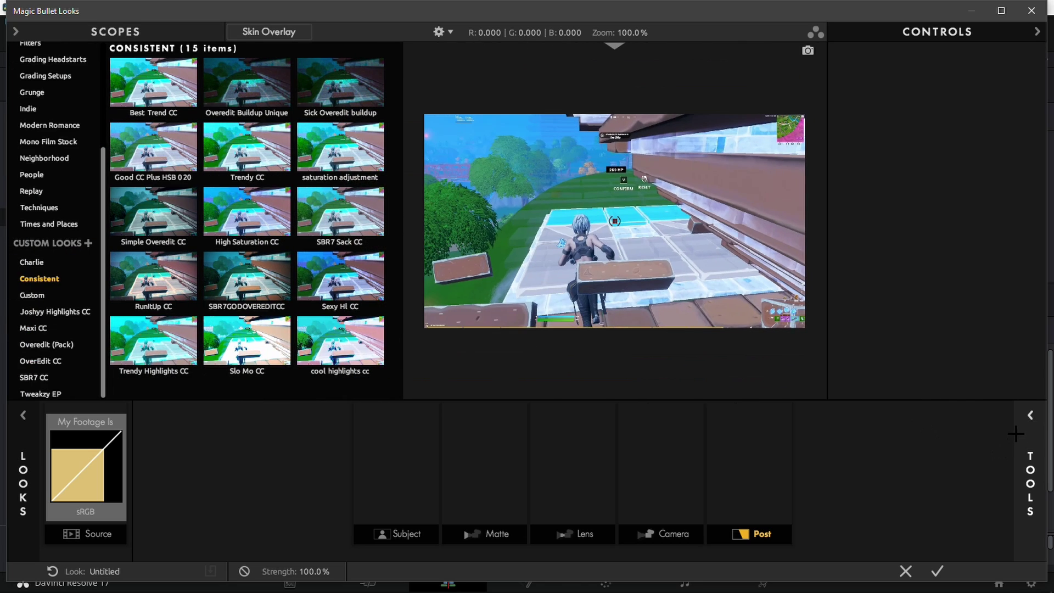
Add the Post tools Curves, Hue/Saturation and Pop, in that order, to the look's tool chain.
{"action": "left_click", "coordinate": [1004, 389]}
{"action": "left_click_drag", "start_coordinate": [845, 296], "coordinate": [736, 456]}
{"action": "left_click_drag", "start_coordinate": [998, 337], "coordinate": [708, 461]}
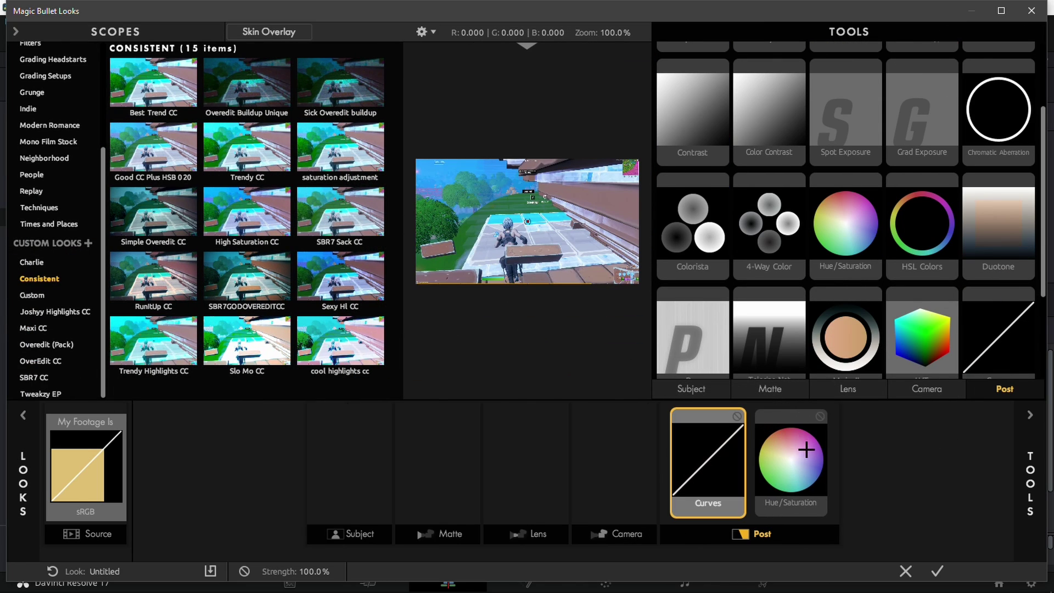
{"action": "scroll", "coordinate": [782, 308], "scroll_direction": "down", "scroll_amount": 2}
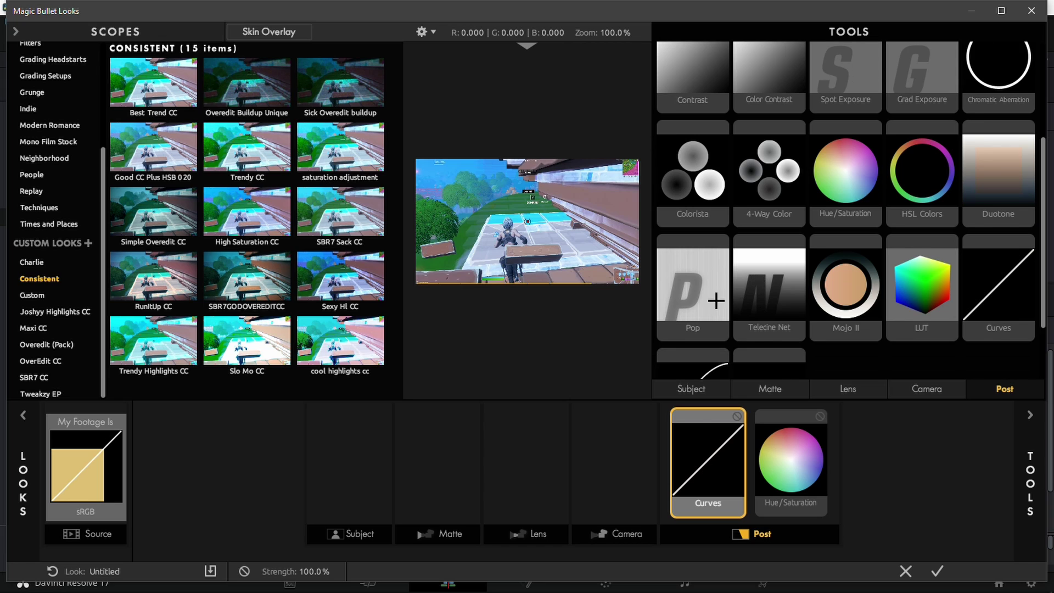
{"action": "left_click_drag", "start_coordinate": [699, 321], "coordinate": [832, 461]}
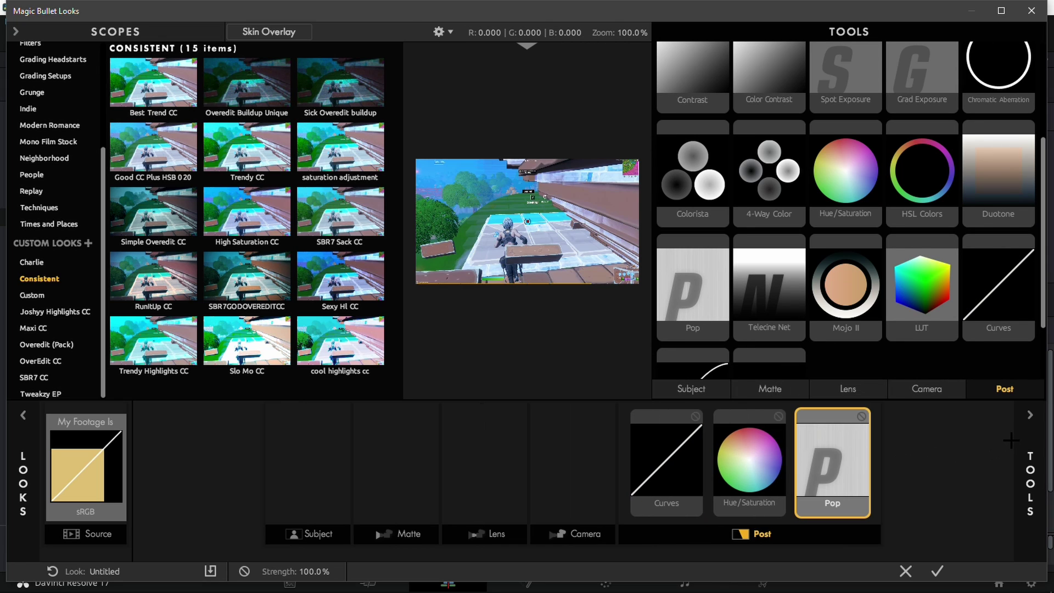
Bend the midtones of the RGB curve slightly upward and raise the saturation in the Hue/Saturation tool.
{"action": "left_click", "coordinate": [666, 461]}
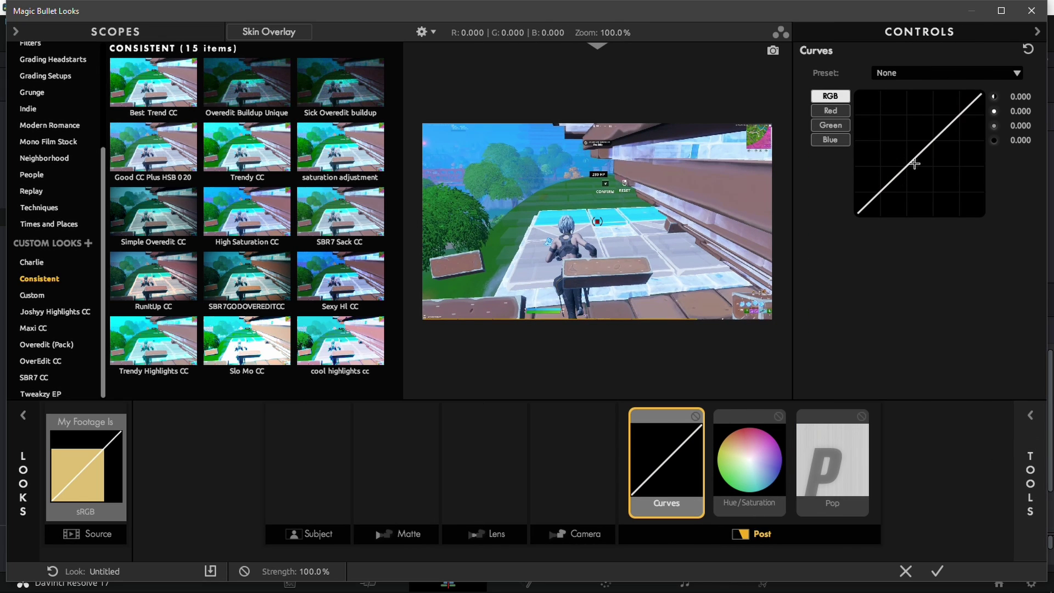
{"action": "left_click_drag", "start_coordinate": [914, 163], "coordinate": [927, 132]}
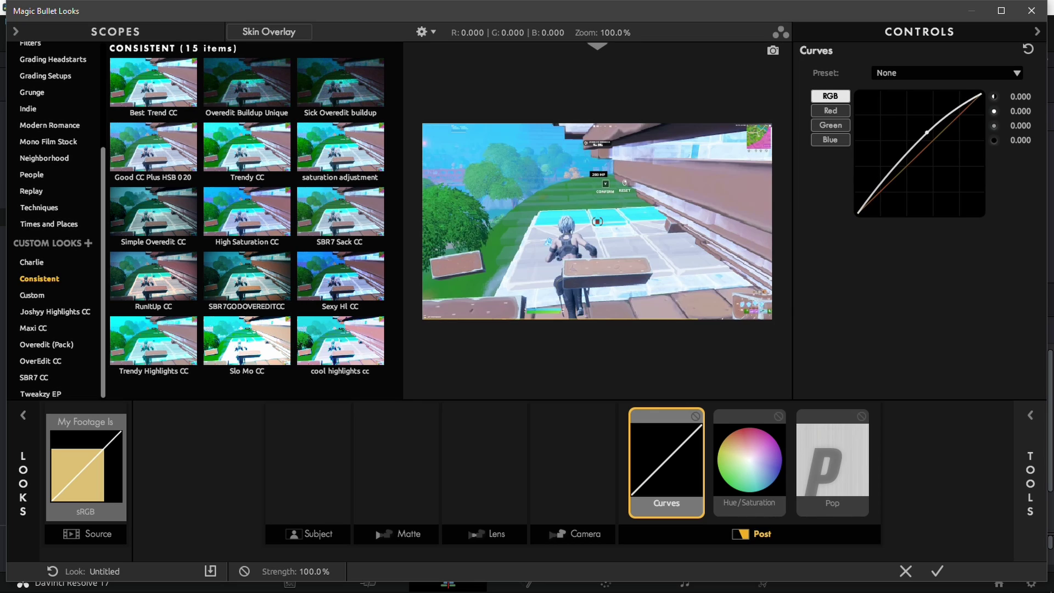
{"action": "left_click", "coordinate": [741, 436]}
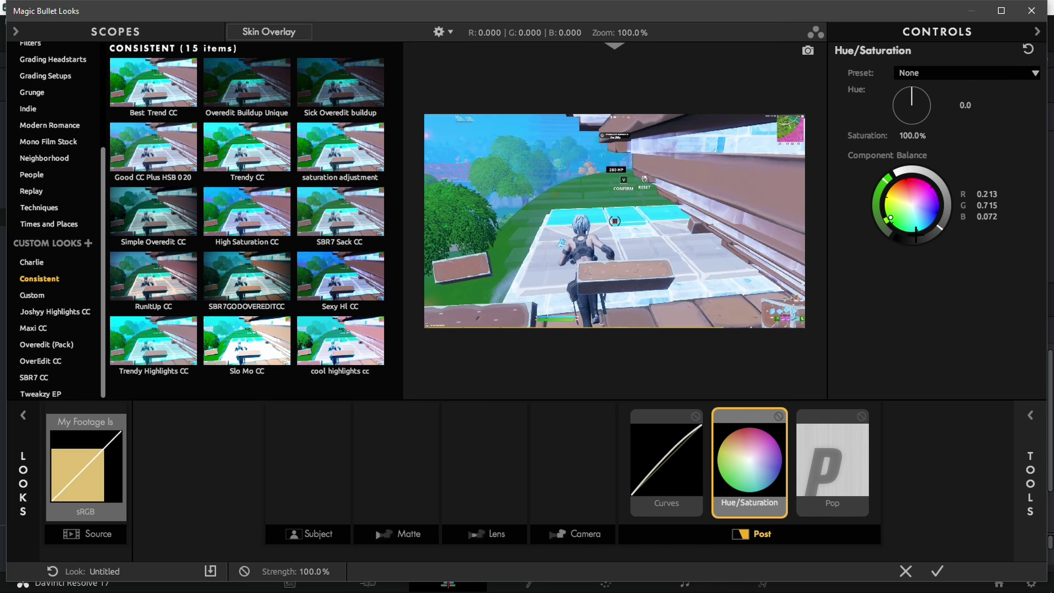
{"action": "left_click_drag", "start_coordinate": [909, 144], "coordinate": [956, 143]}
Set the Pop tool's Pop amount to 30% and apply the finished look to the adjustment clip.
{"action": "left_click", "coordinate": [848, 472]}
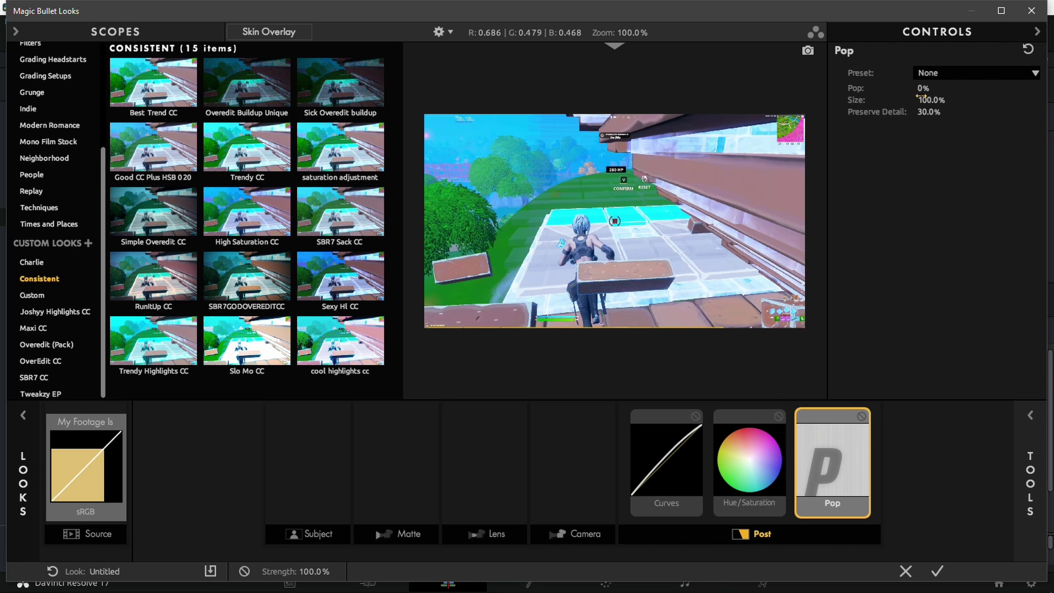
{"action": "left_click_drag", "start_coordinate": [918, 95], "coordinate": [949, 138]}
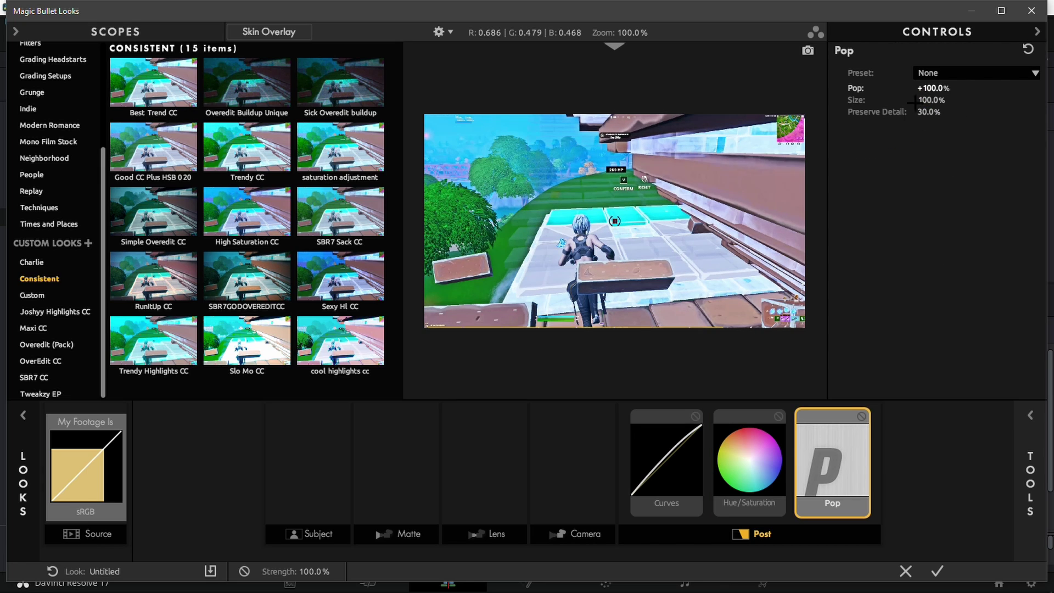
{"action": "double_click", "coordinate": [936, 89]}
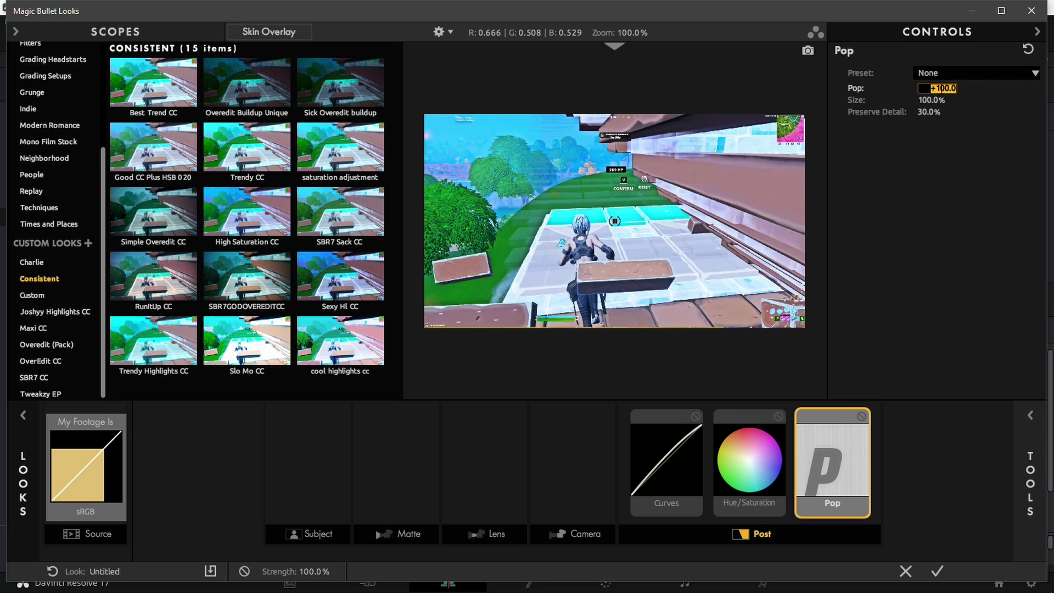
{"action": "key", "text": "BackSpace"}
{"action": "type", "text": "30"}
{"action": "key", "text": "Return"}
{"action": "left_click", "coordinate": [937, 570]}
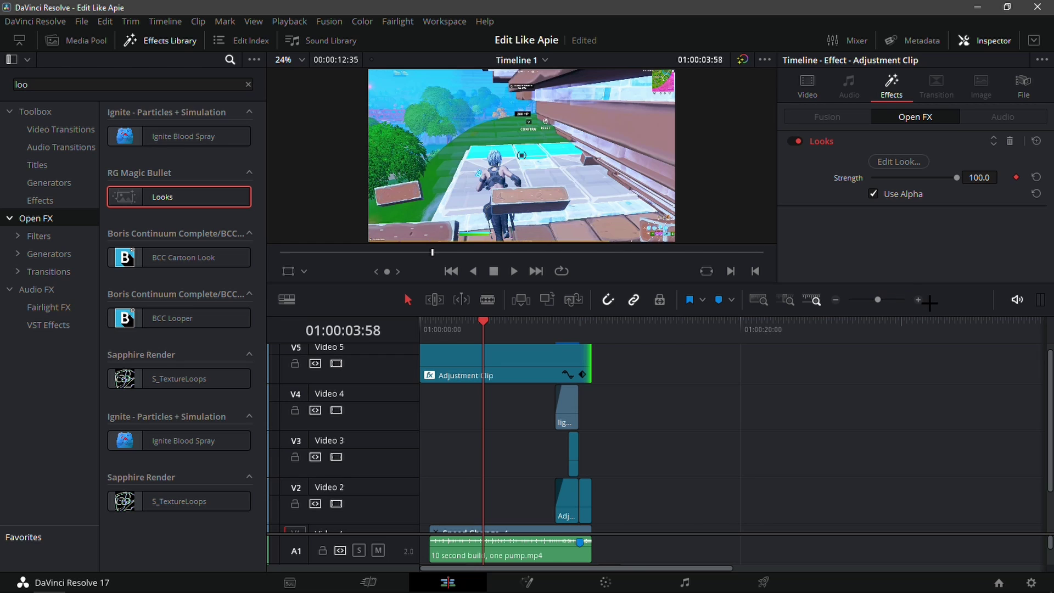
Preview the color-graded gameplay from the start of the timeline to 01:00:03:39.
{"action": "left_click", "coordinate": [918, 301]}
{"action": "left_click_drag", "start_coordinate": [561, 332], "coordinate": [416, 430]}
{"action": "scroll", "coordinate": [493, 439], "scroll_direction": "down", "scroll_amount": 2}
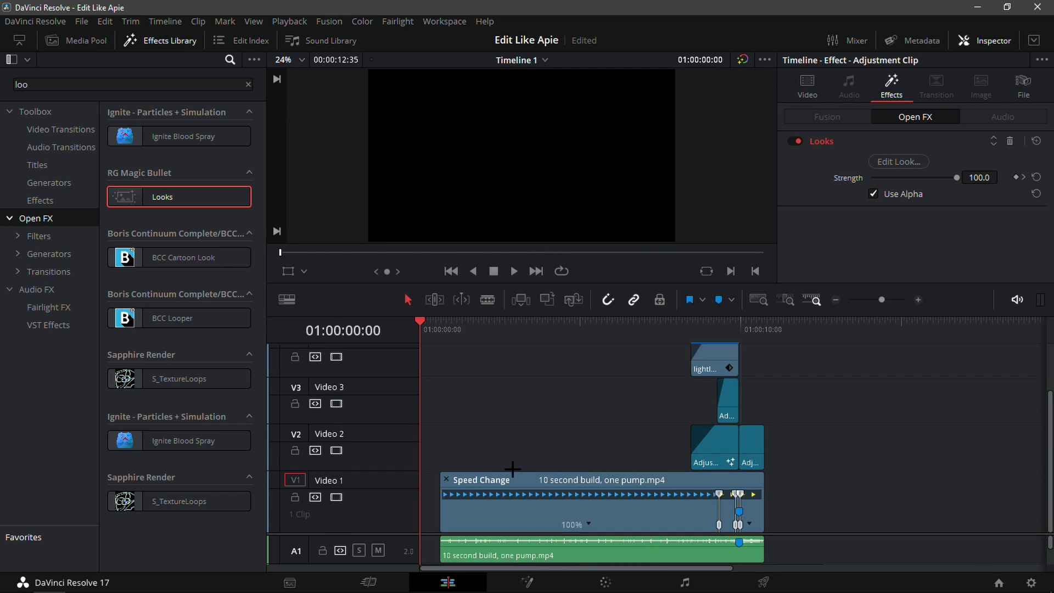
{"action": "left_click_drag", "start_coordinate": [460, 328], "coordinate": [534, 338]}
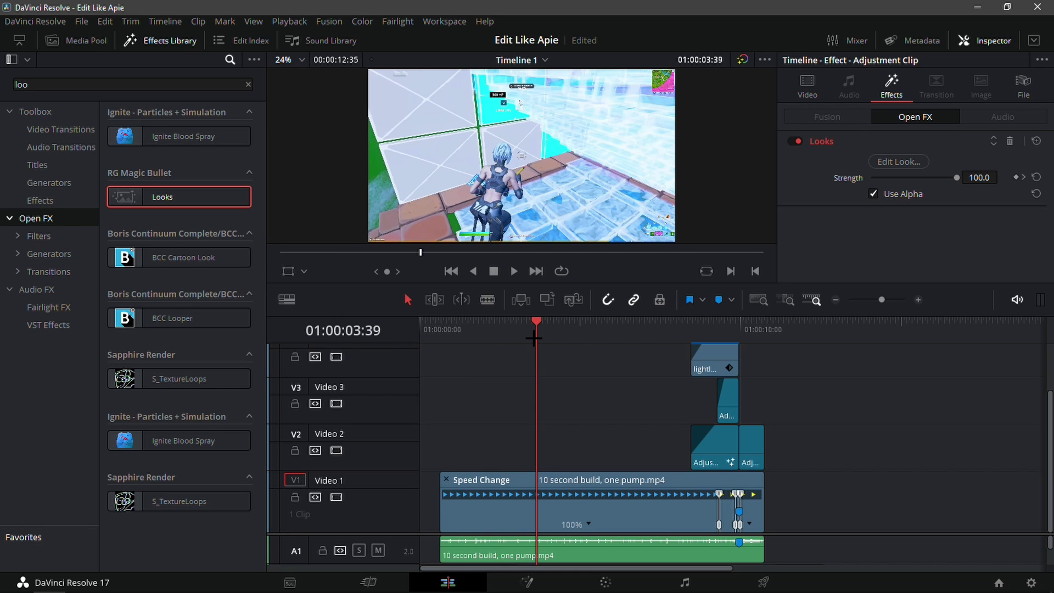